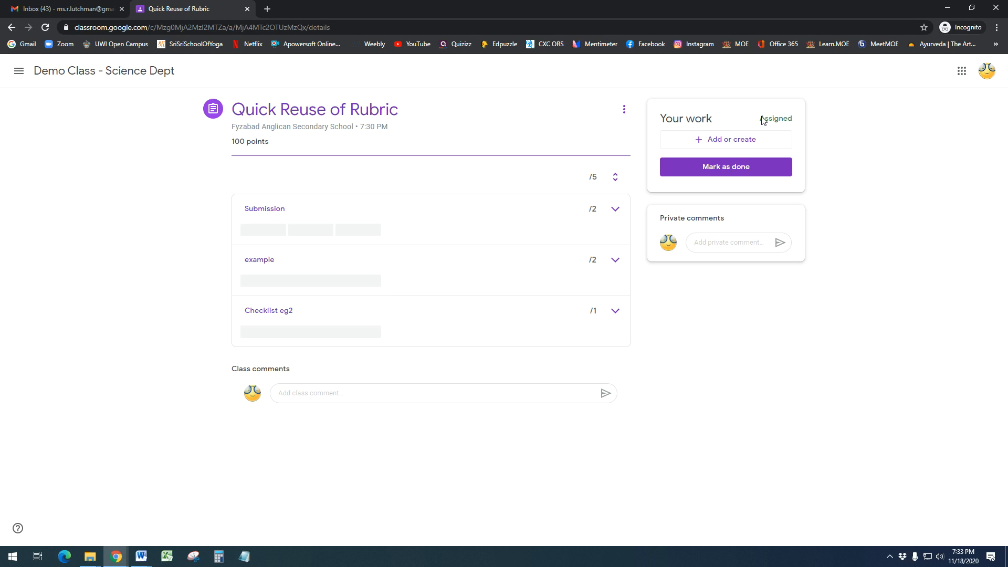
Create a Google Docs attachment for Quick Reuse of Rubric containing "Here is my work." and turn it in
click(727, 145)
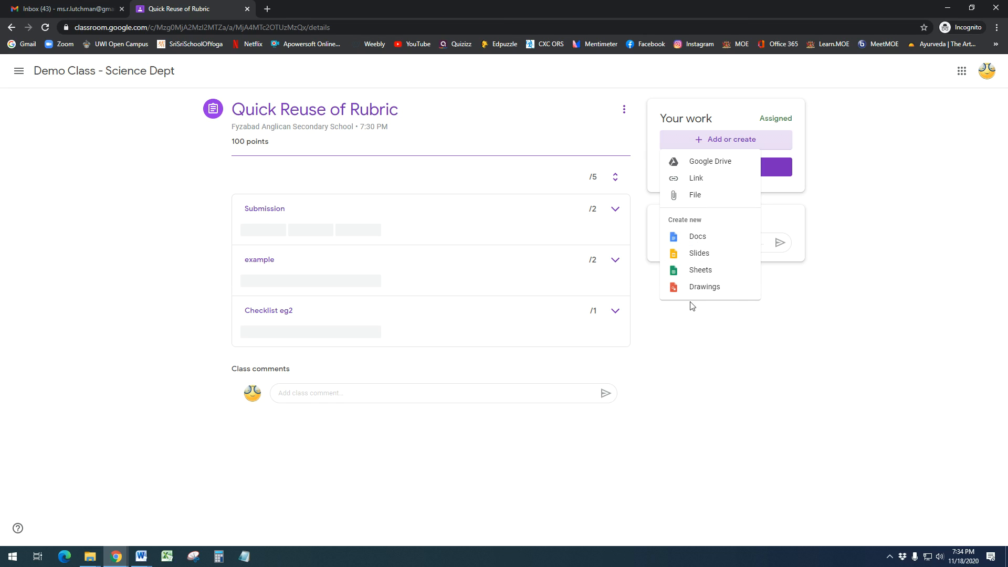
click(699, 240)
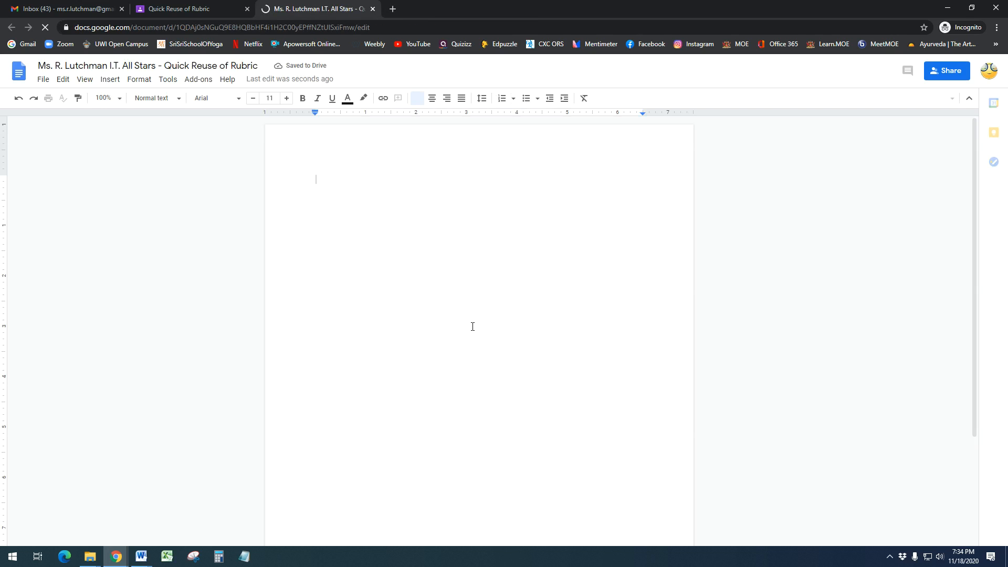
text(Here is my work)
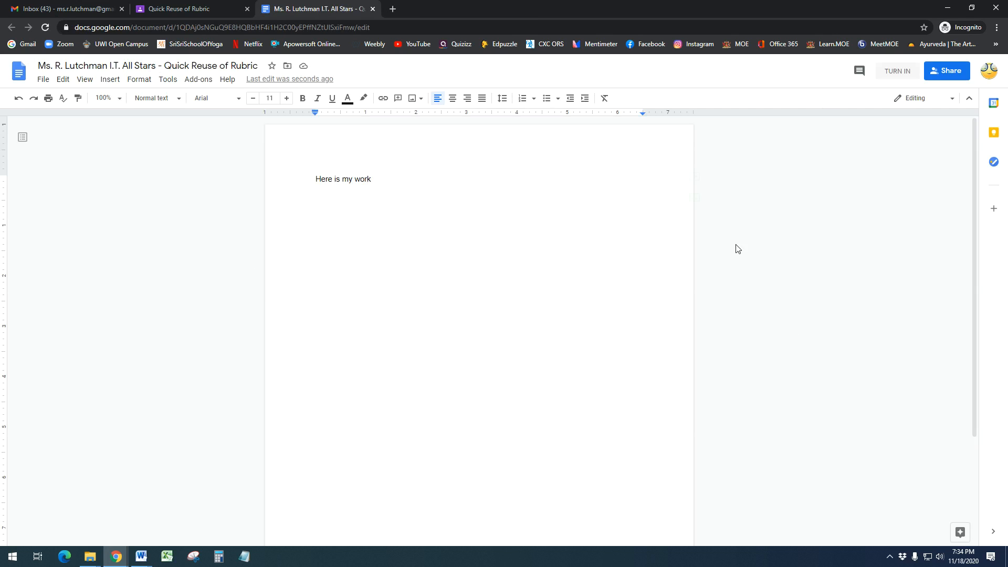
text(.)
click(373, 9)
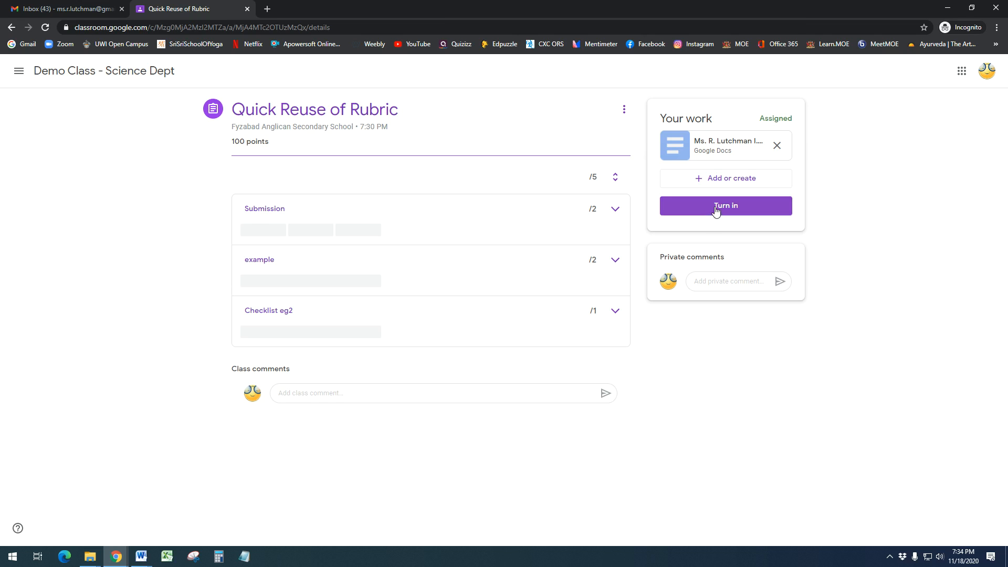
click(716, 210)
click(593, 339)
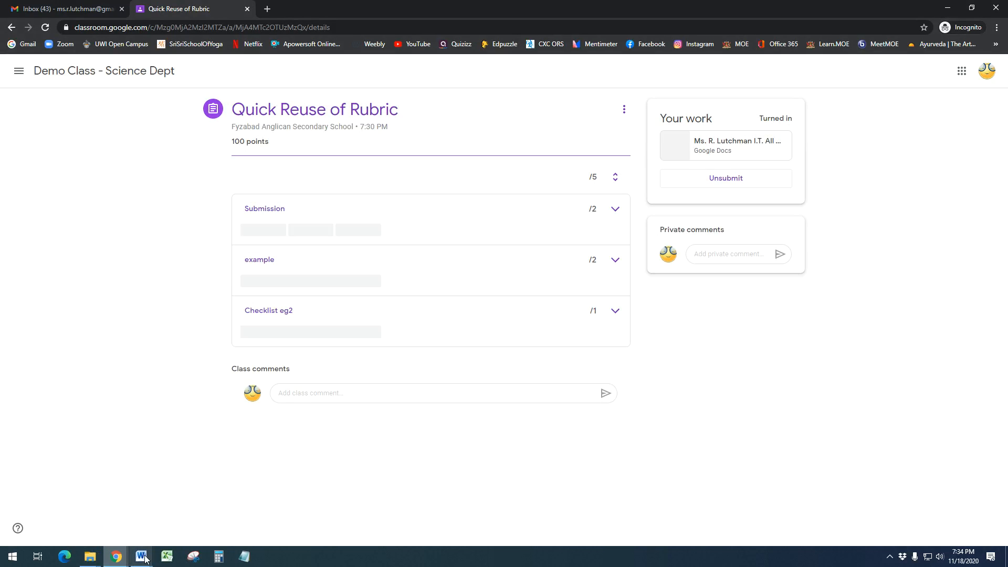
Show the Teacher View document in Word, then check the Quick Reuse of Rubric submission status in the teacher's Classroom classwork
mouse_move(141, 556)
click(252, 530)
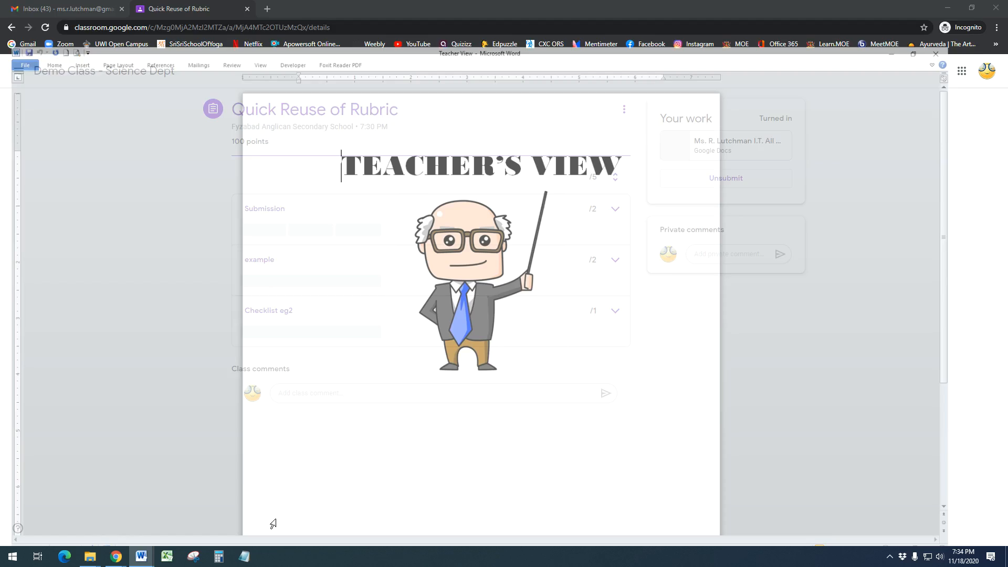
mouse_move(109, 563)
click(62, 531)
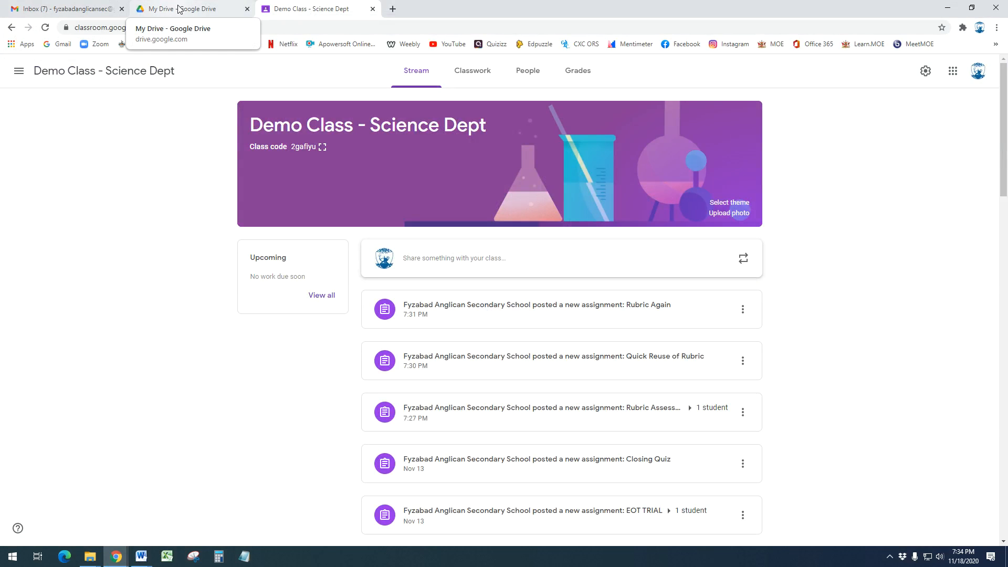
click(487, 73)
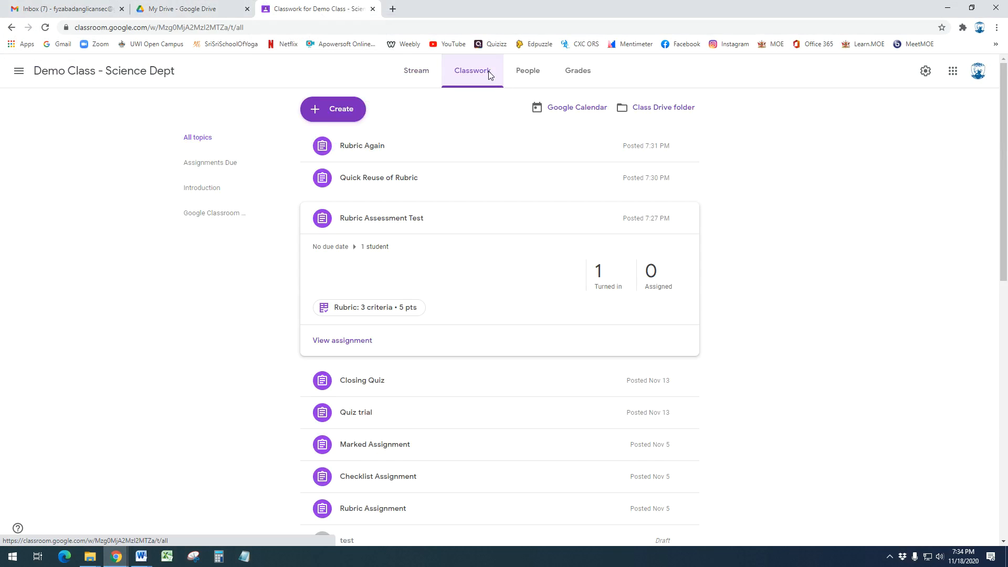
click(396, 222)
click(393, 181)
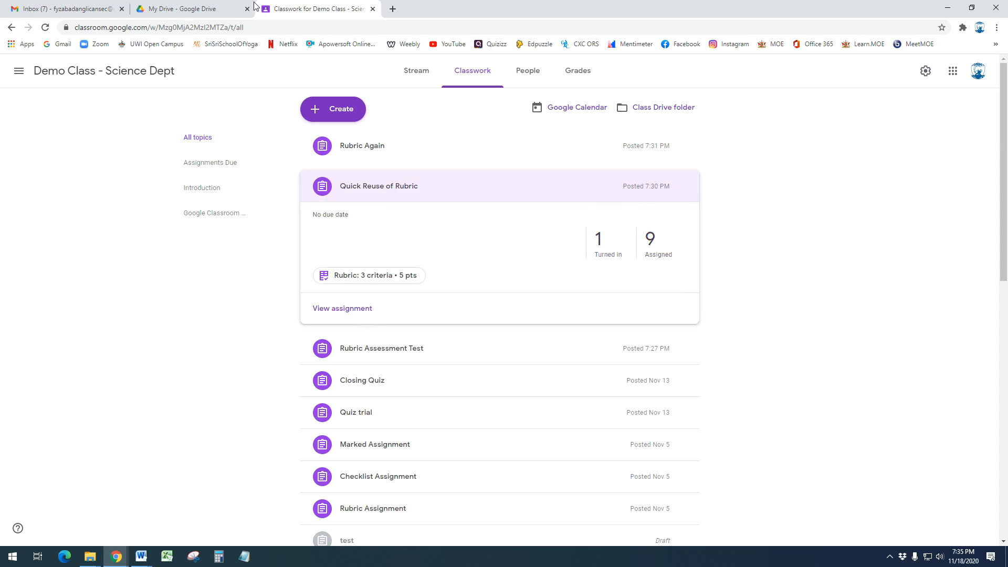
Switch to the Assessments document in Word and highlight the "How students submit" and "Turn In" lines
click(118, 557)
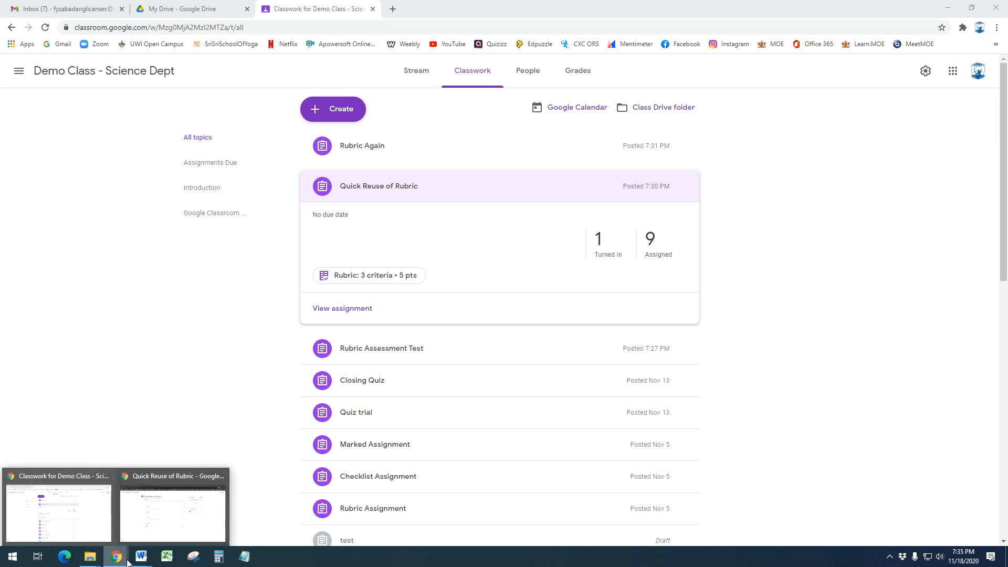
mouse_move(141, 557)
click(112, 504)
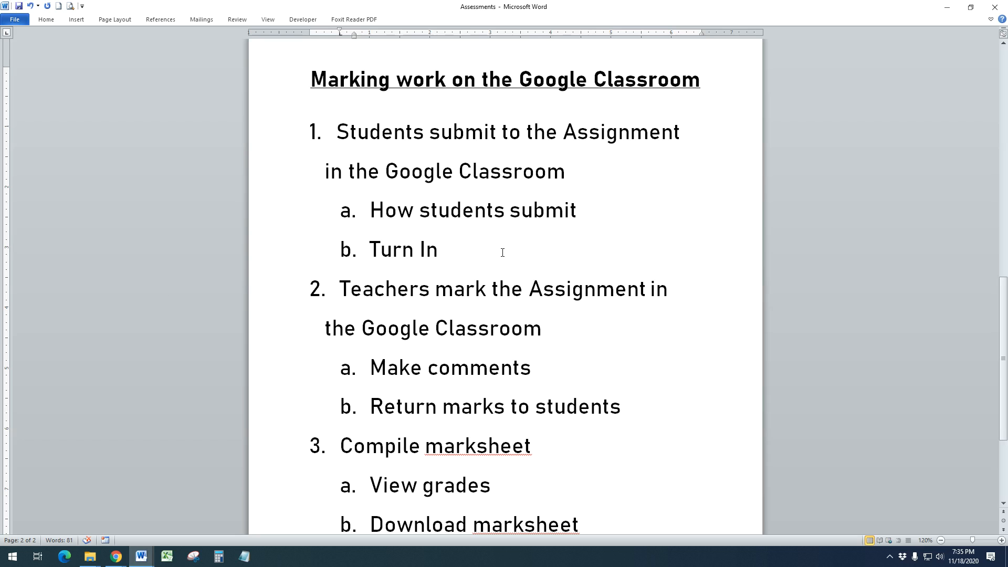
drag(507, 243, 372, 222)
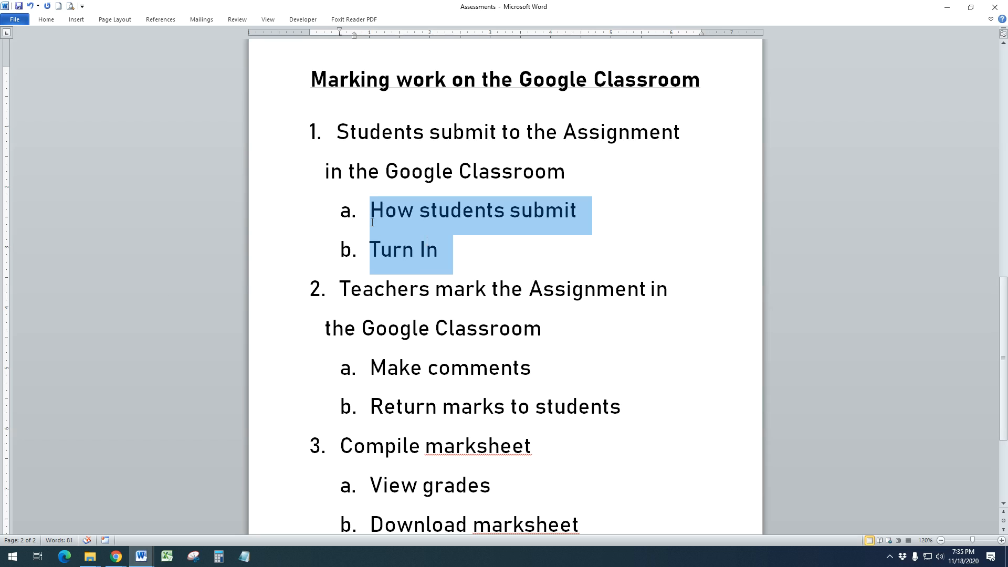
Show the Student Video document in Word, then open the Rubric Again assignment in the student's Classroom window
click(141, 557)
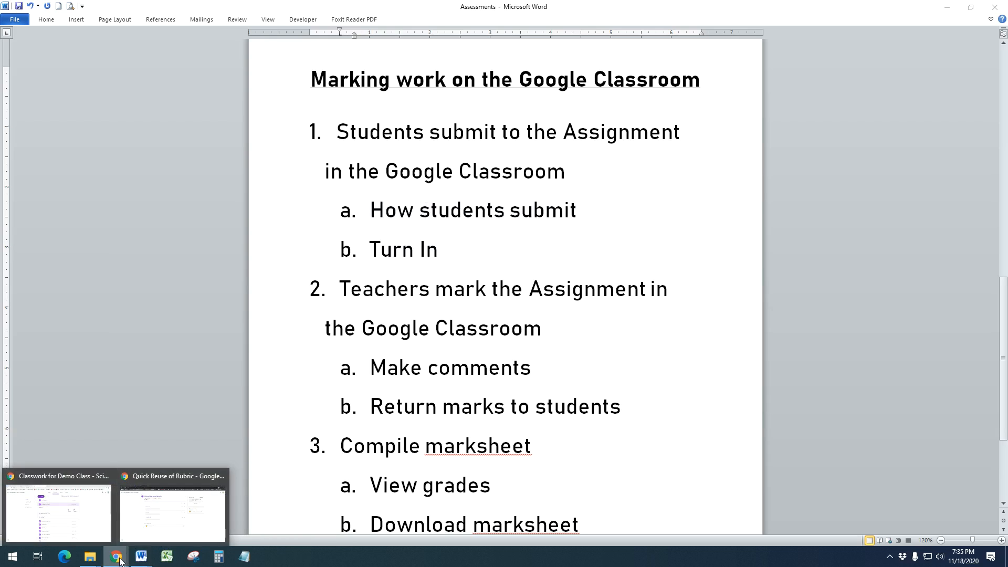
click(141, 535)
mouse_move(116, 556)
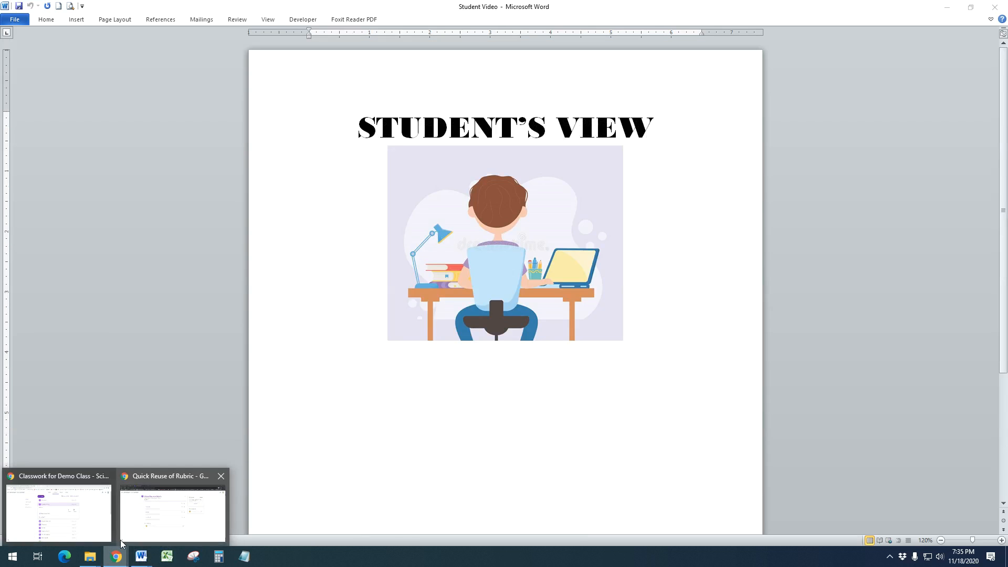
click(157, 512)
click(112, 73)
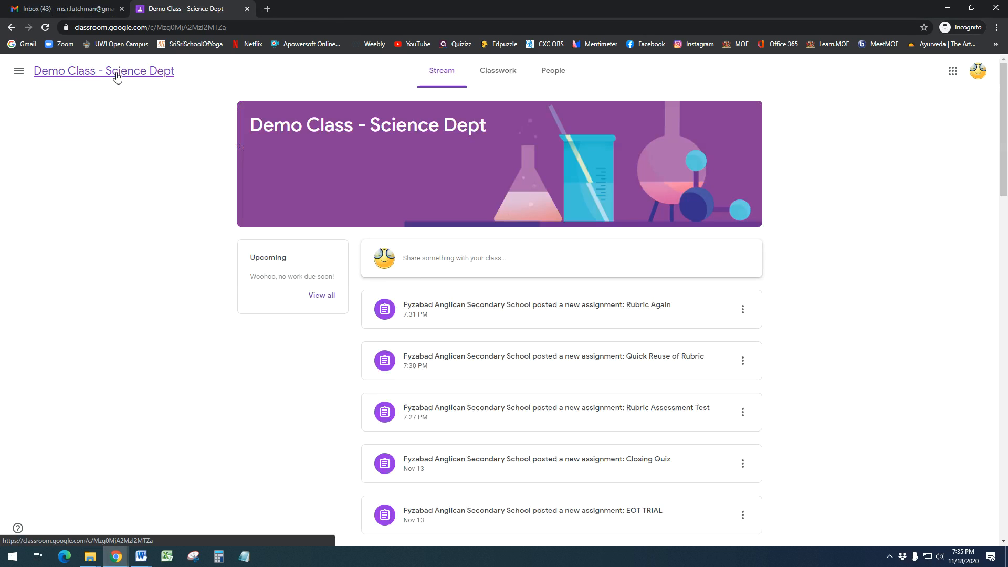
click(483, 84)
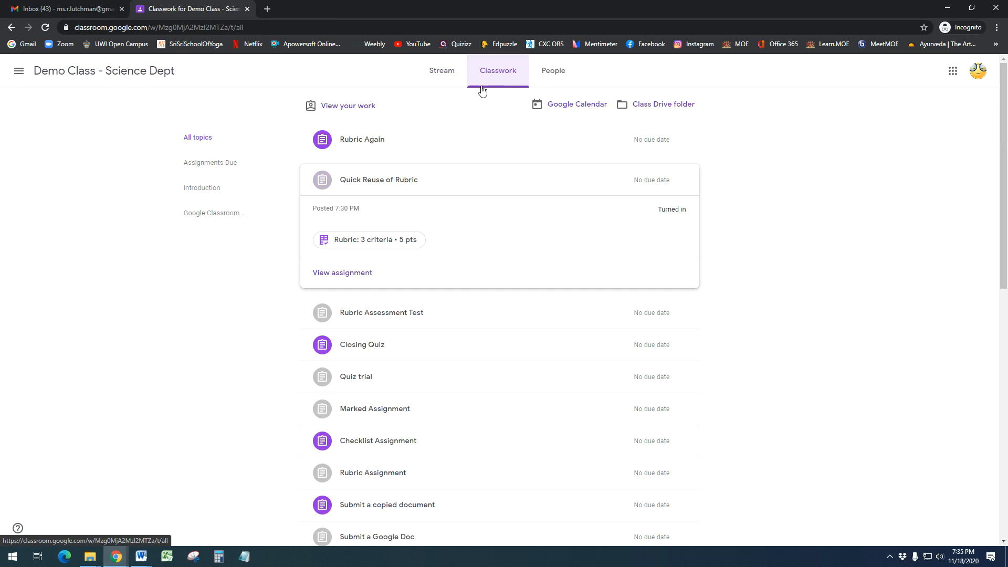
click(429, 147)
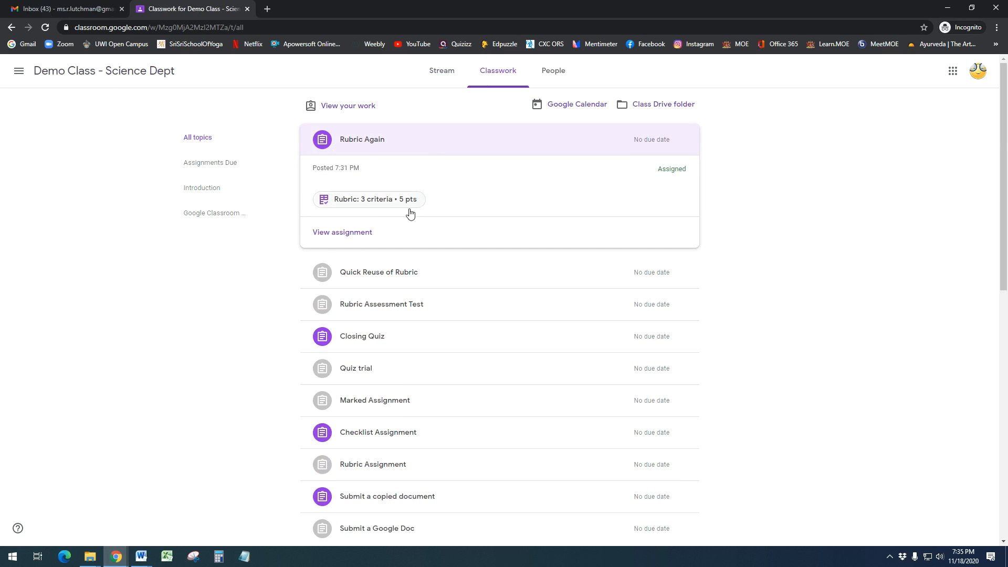
click(342, 233)
Upload the 21 days med image from File Explorer to the Rubric Again assignment and turn it in
click(744, 140)
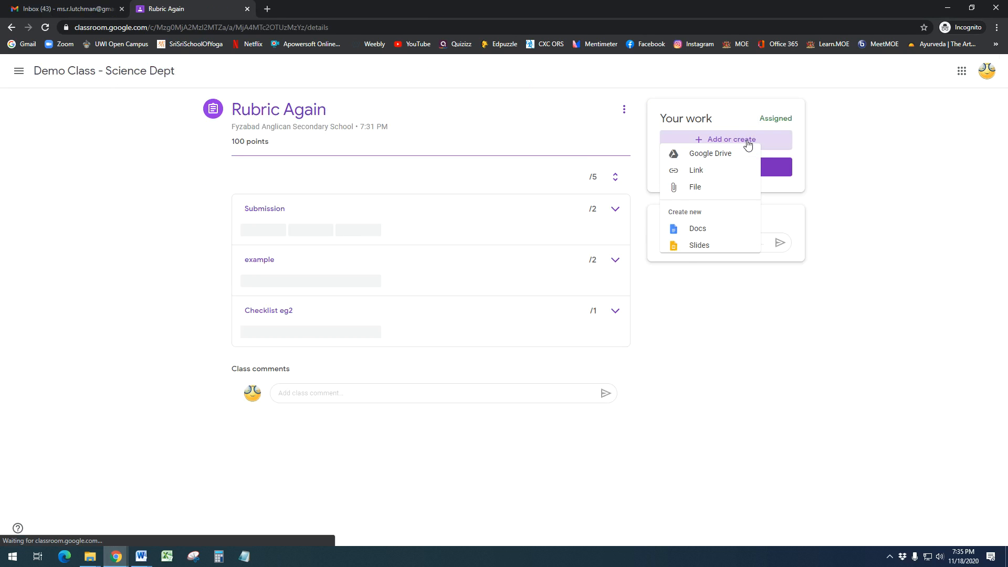
click(696, 196)
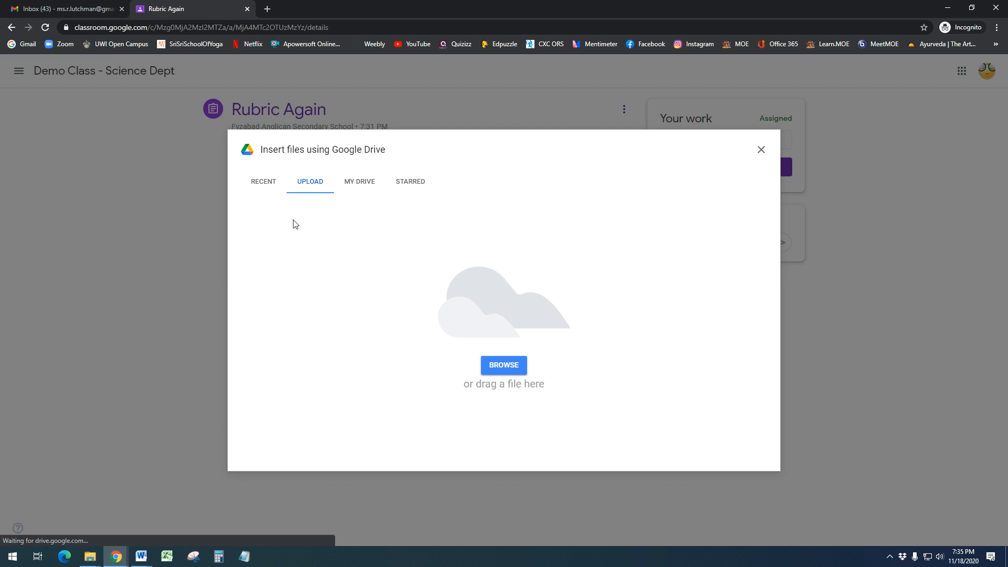
mouse_move(95, 555)
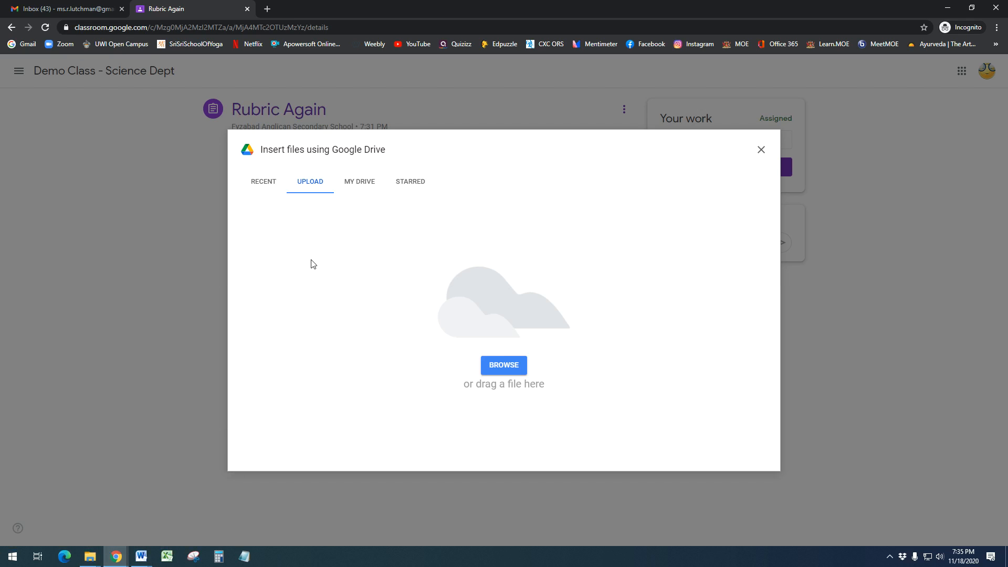
click(204, 498)
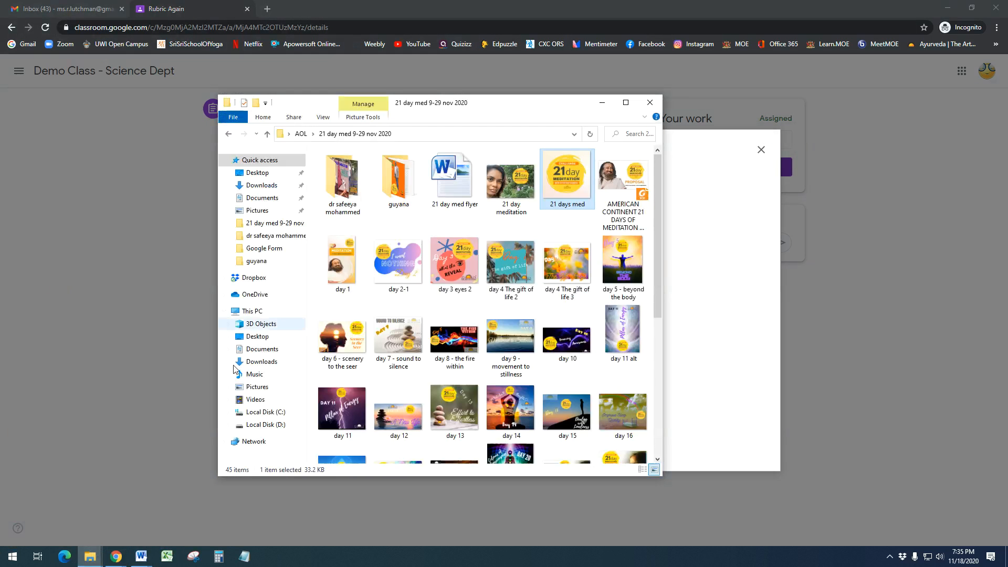
drag(586, 186, 683, 200)
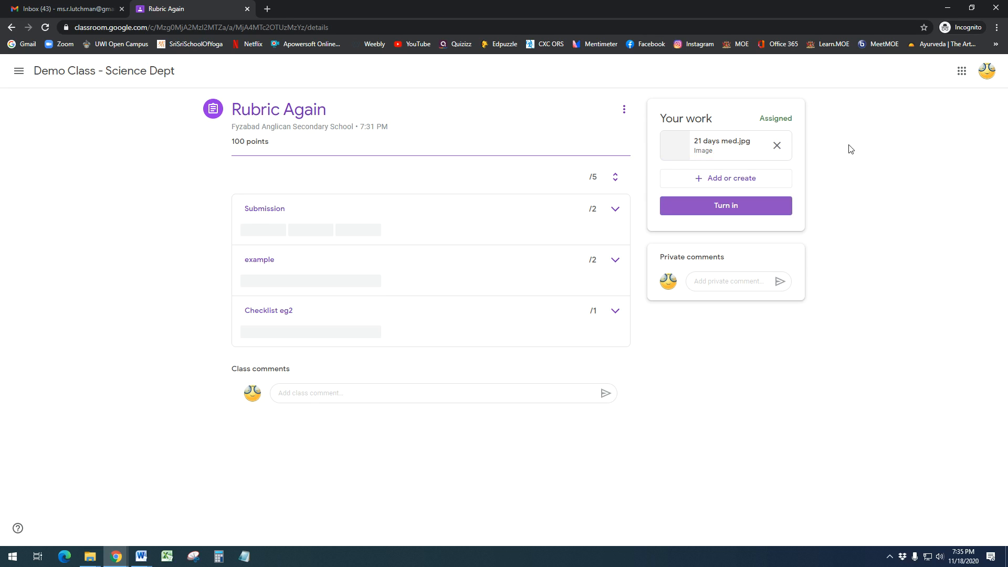
click(767, 209)
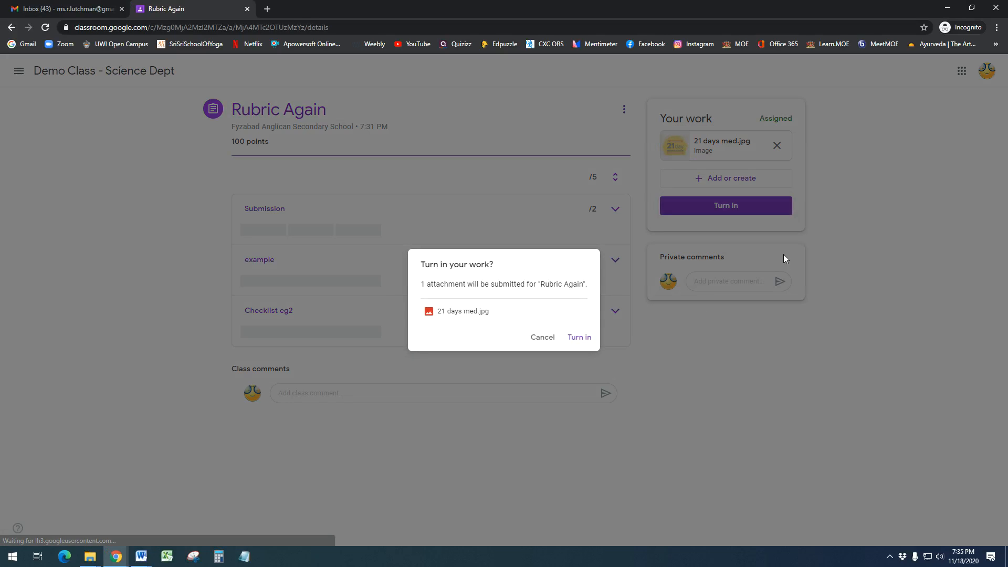
click(578, 339)
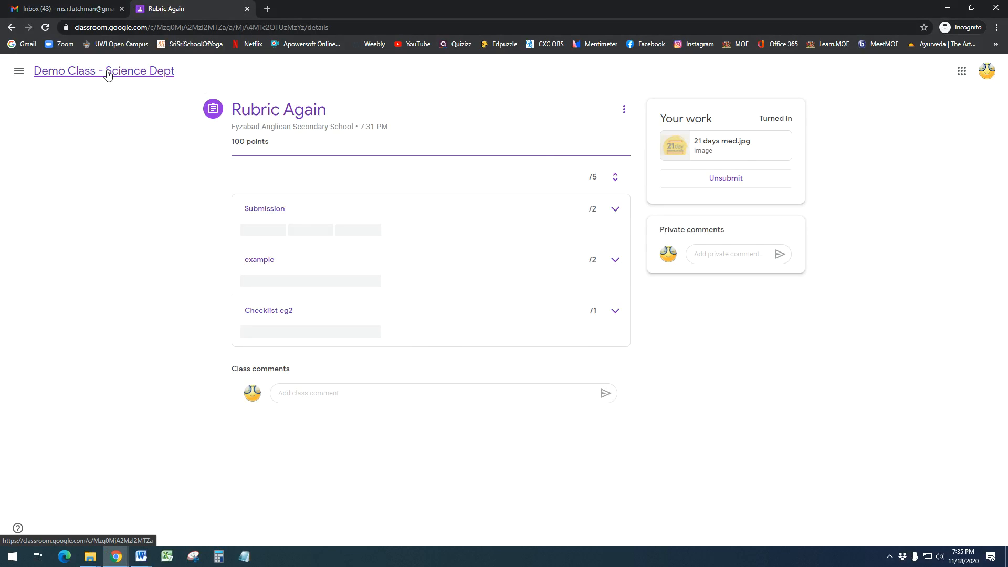
Show the Teacher View document in Word, then check the Rubric Again submission status in the teacher's Classroom classwork
click(108, 74)
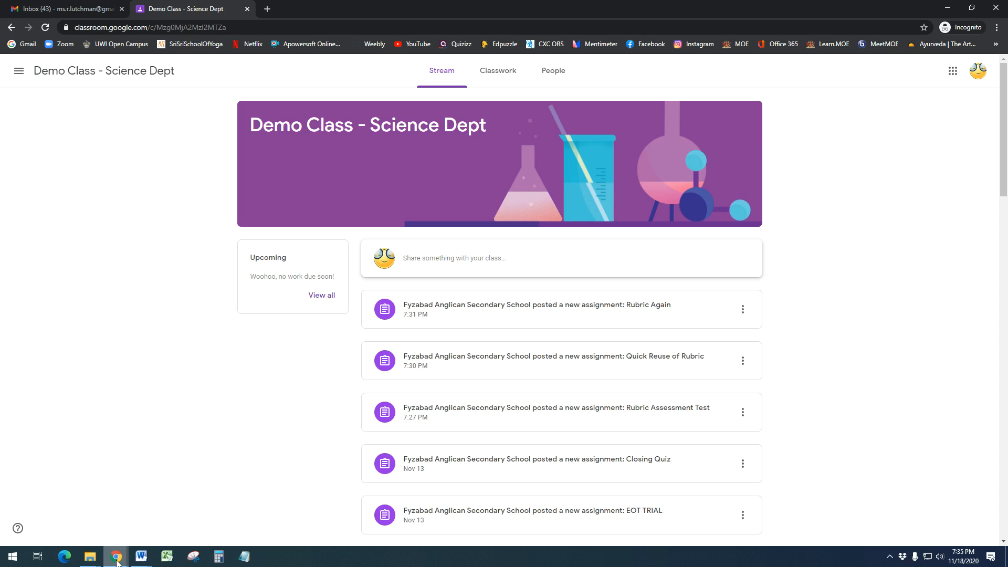
mouse_move(141, 556)
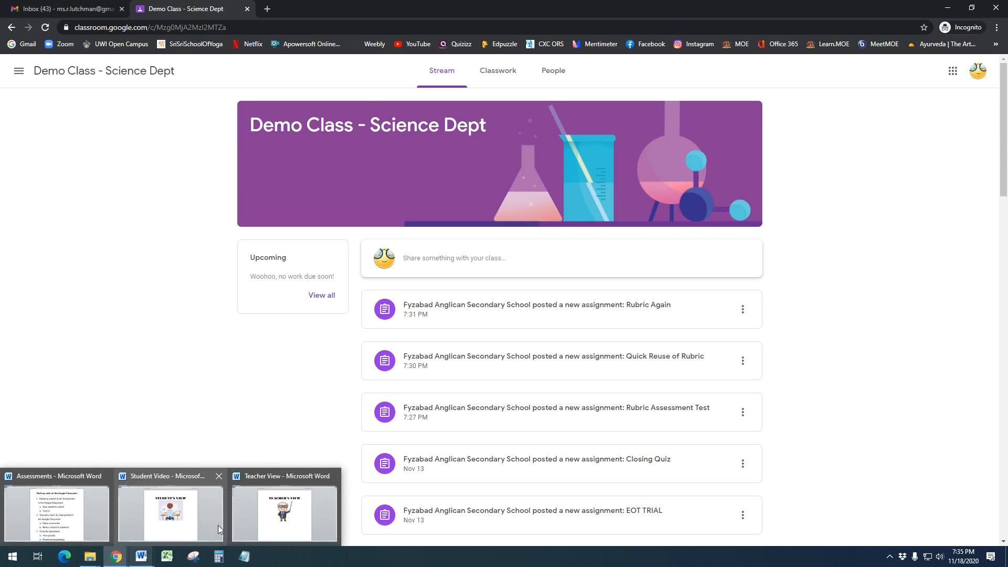
click(258, 515)
mouse_move(120, 559)
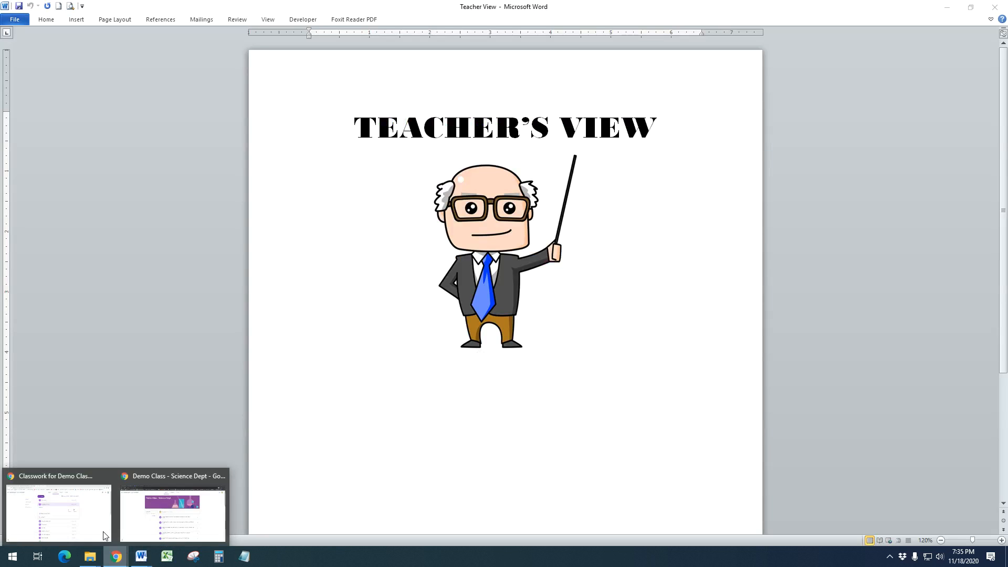
click(81, 513)
click(391, 153)
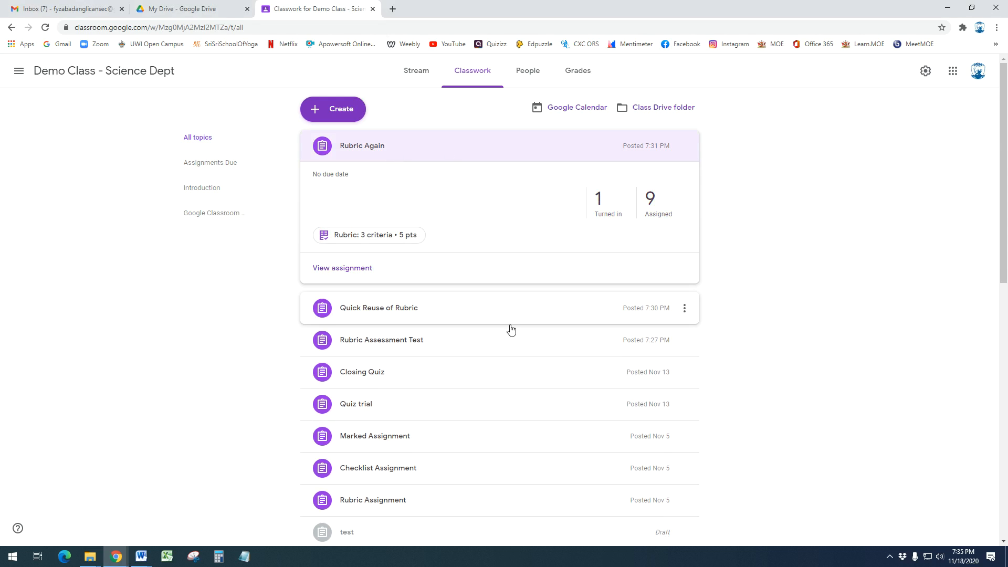
Compare the submission status of Closing Quiz and Rubric Again, and look at the teacher's Gmail inbox
click(456, 374)
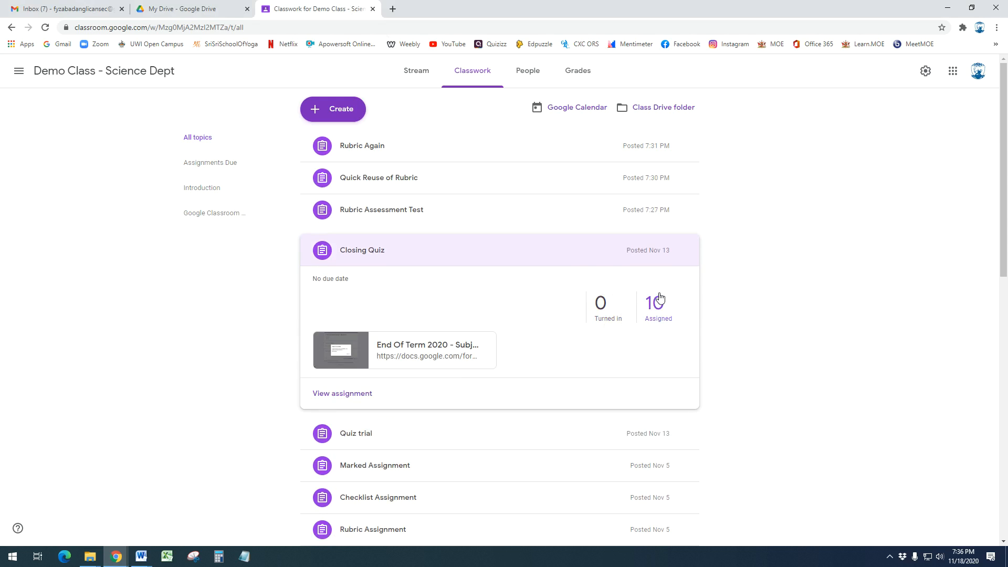
click(555, 150)
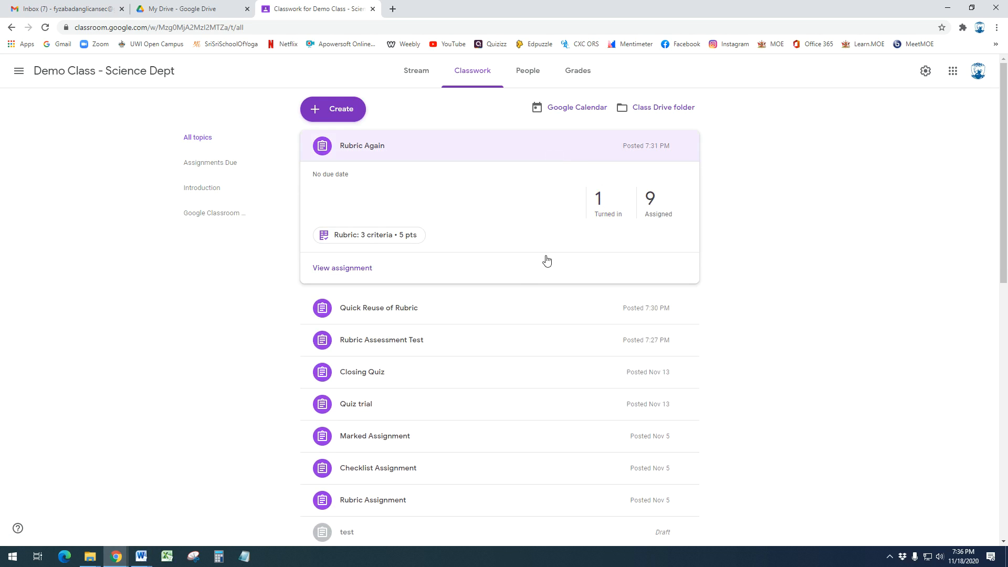
click(47, 7)
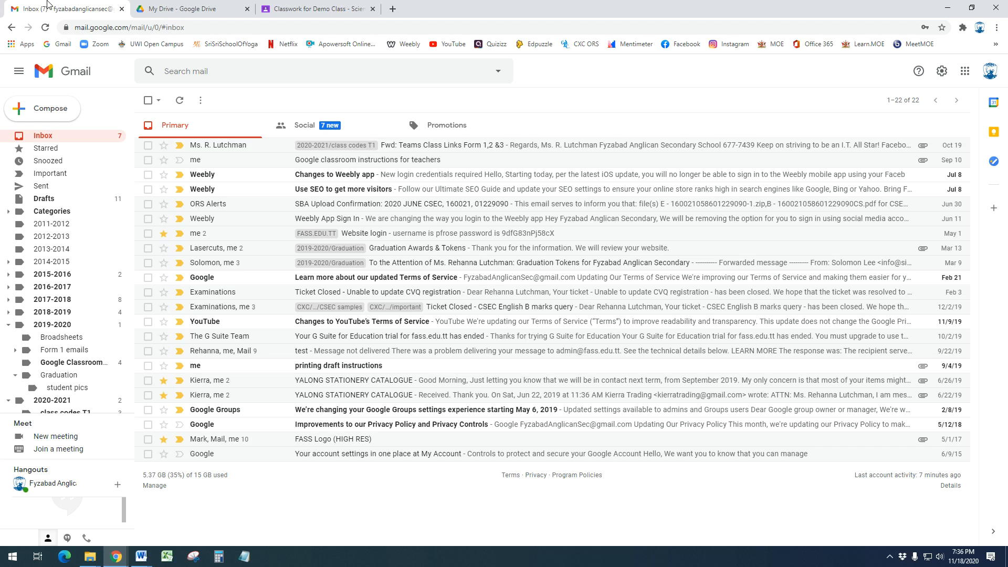
click(294, 8)
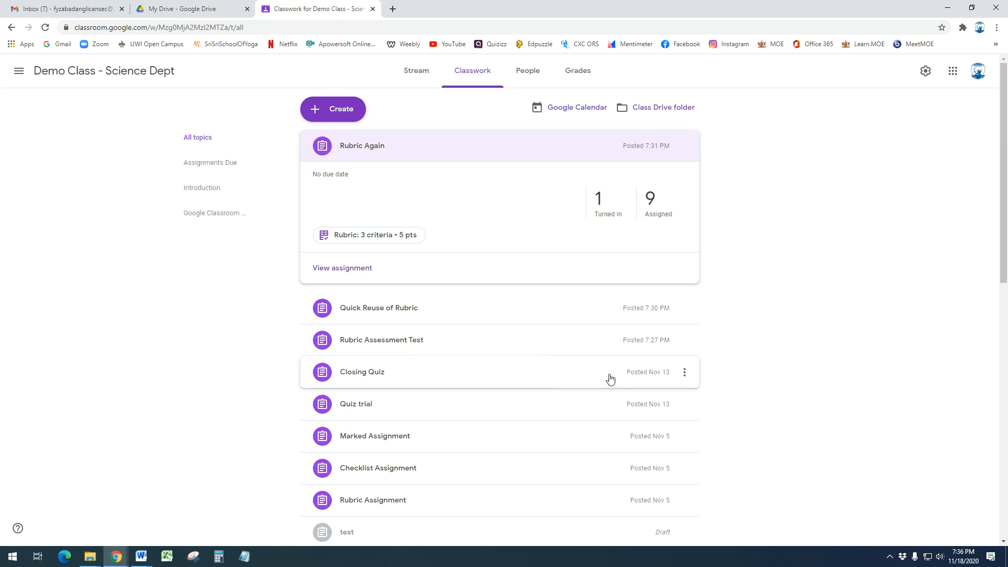
click(512, 152)
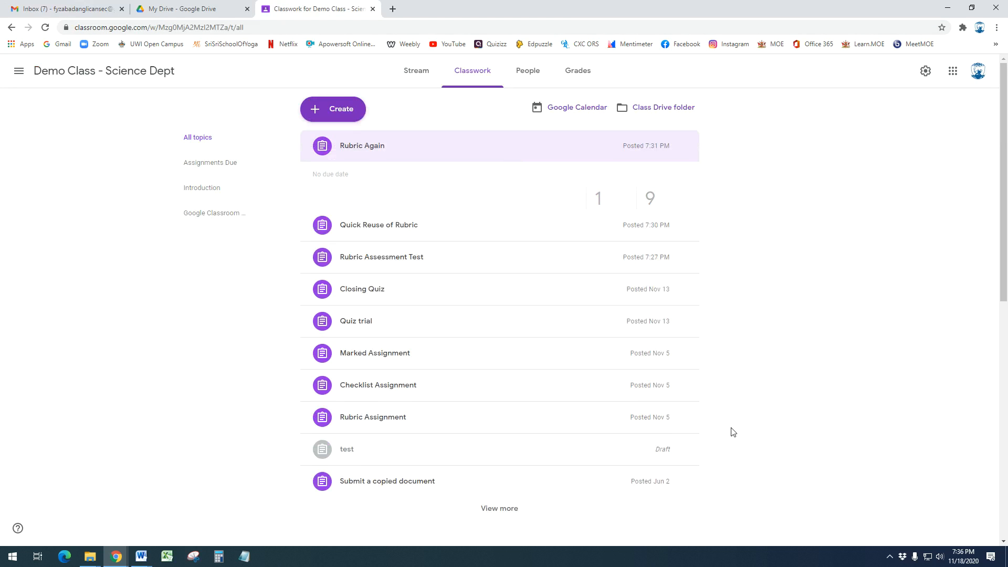
Switch back to the Assessments document in Word and place the cursor after "Turn In" in the marking outline
mouse_move(139, 562)
click(141, 557)
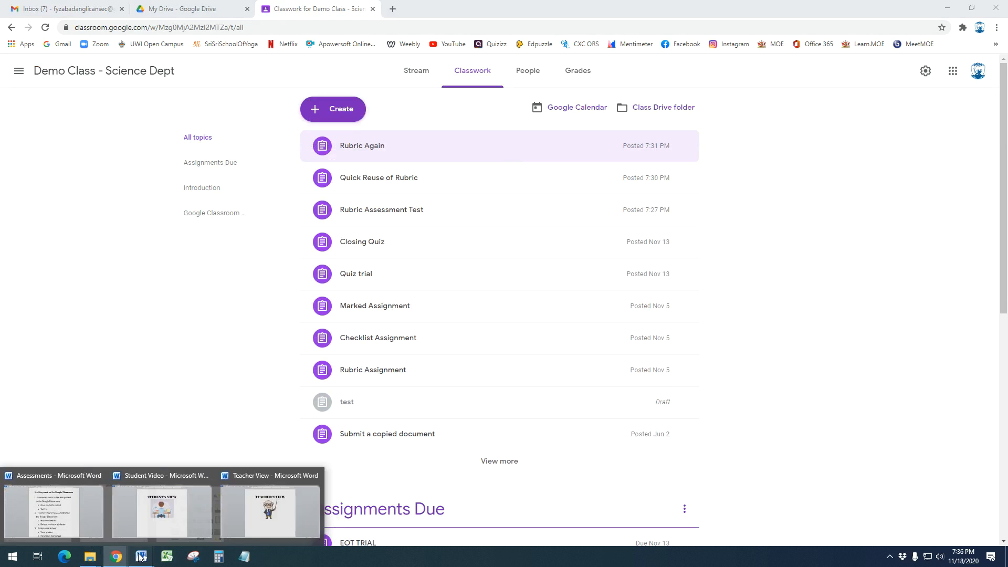
click(62, 519)
click(478, 265)
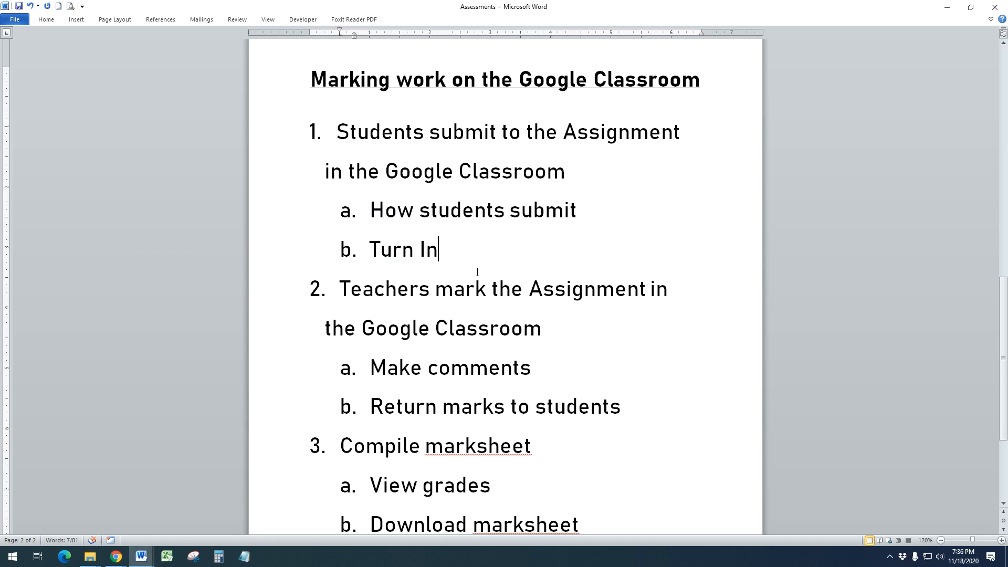
Review point 2 of the marking outline, highlighting the sub-points "Make comments" and "Return marks to students"
scroll(400, 253, down, 1)
scroll(349, 245, down, 1)
drag(342, 169, 616, 217)
click(614, 217)
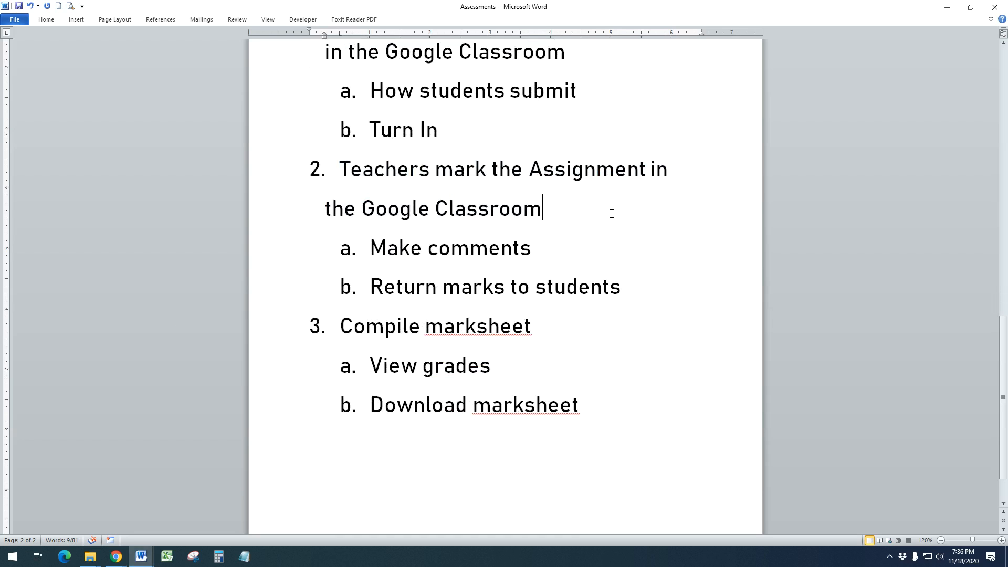
drag(370, 249, 622, 282)
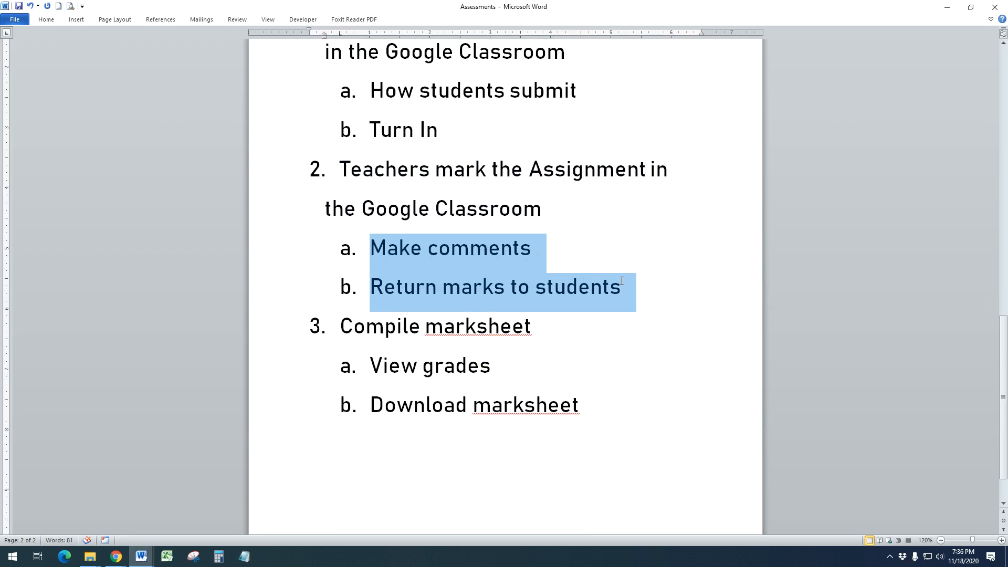
click(652, 307)
scroll(651, 308, up, 2)
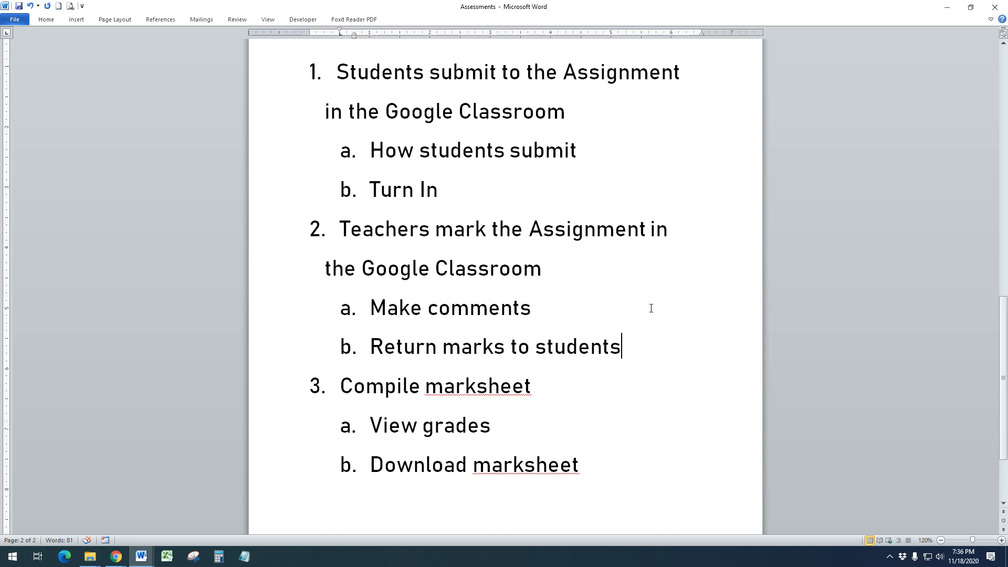
scroll(651, 308, up, 2)
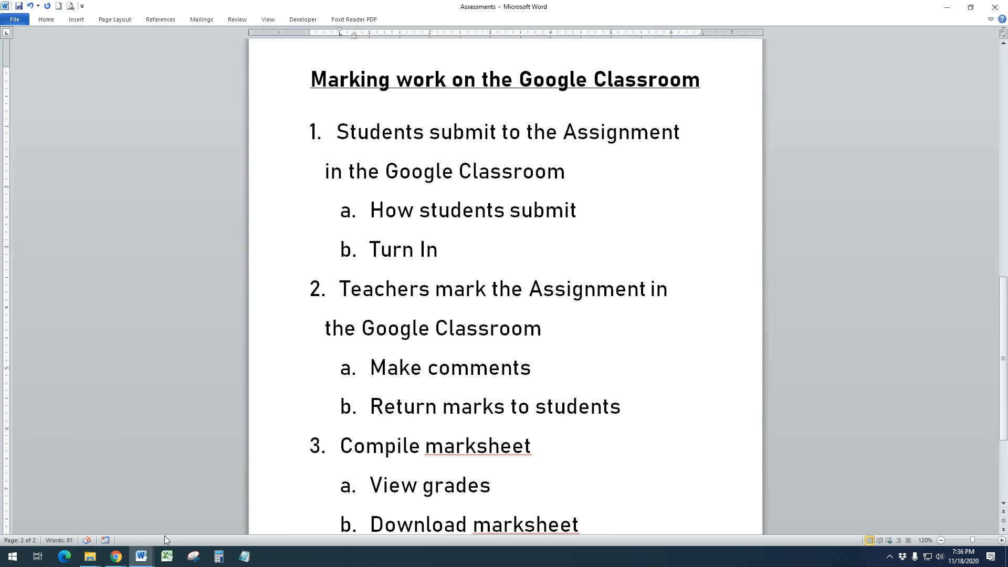
Show the Teacher View document, switch to the teacher's Classroom and open the turned-in 21 days med.jpg submission for Rubric Again
mouse_move(144, 564)
click(269, 526)
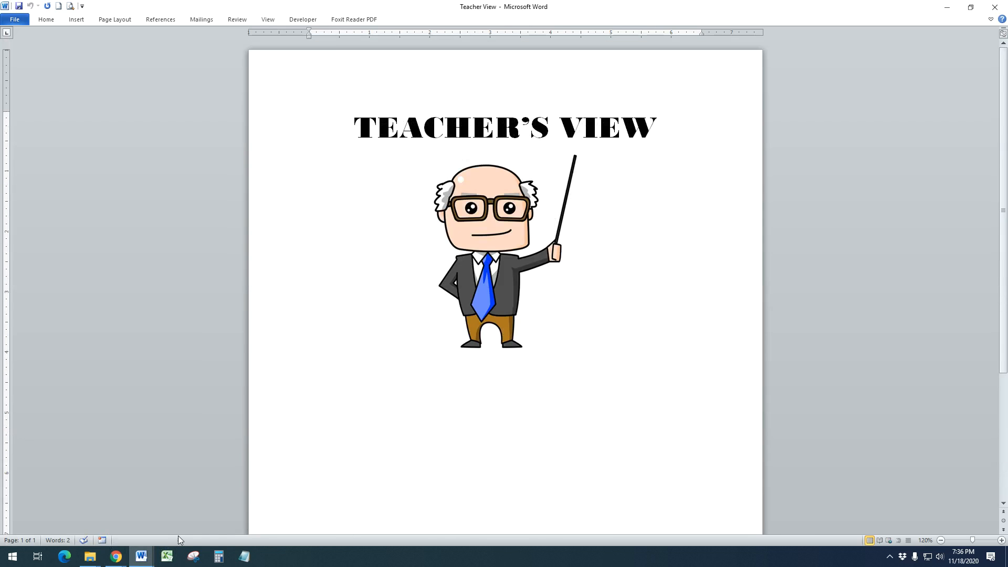
click(84, 520)
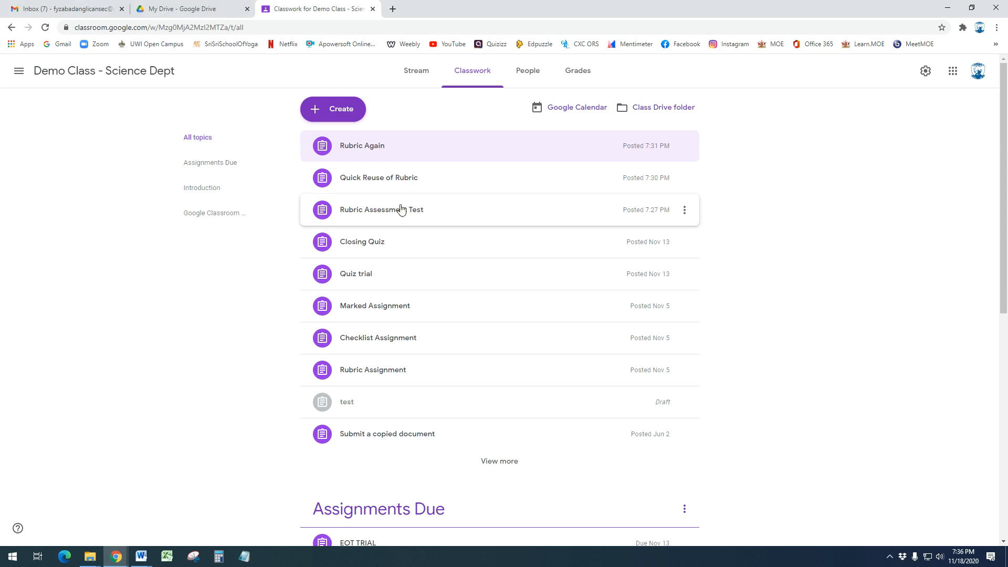
click(405, 151)
click(354, 271)
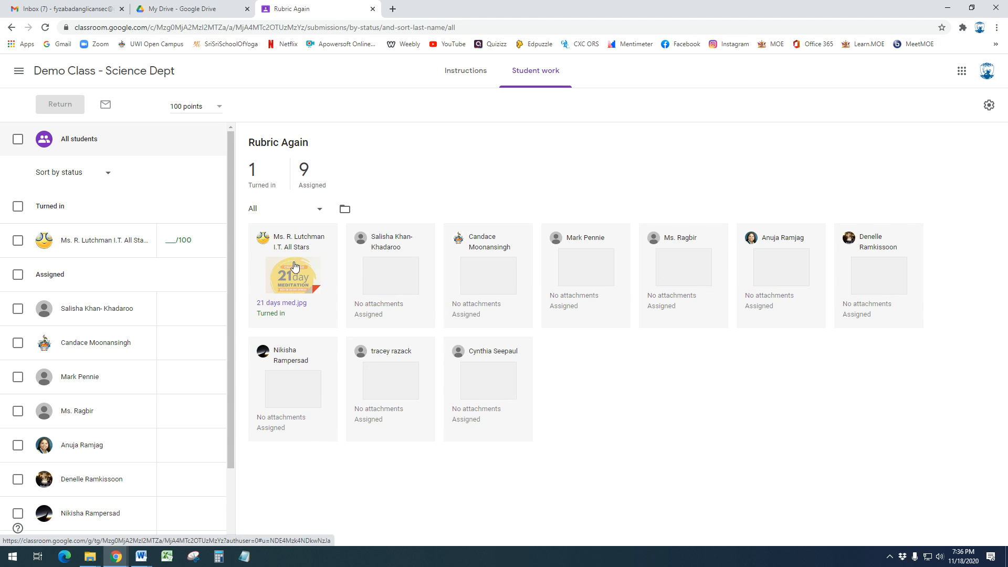
click(296, 283)
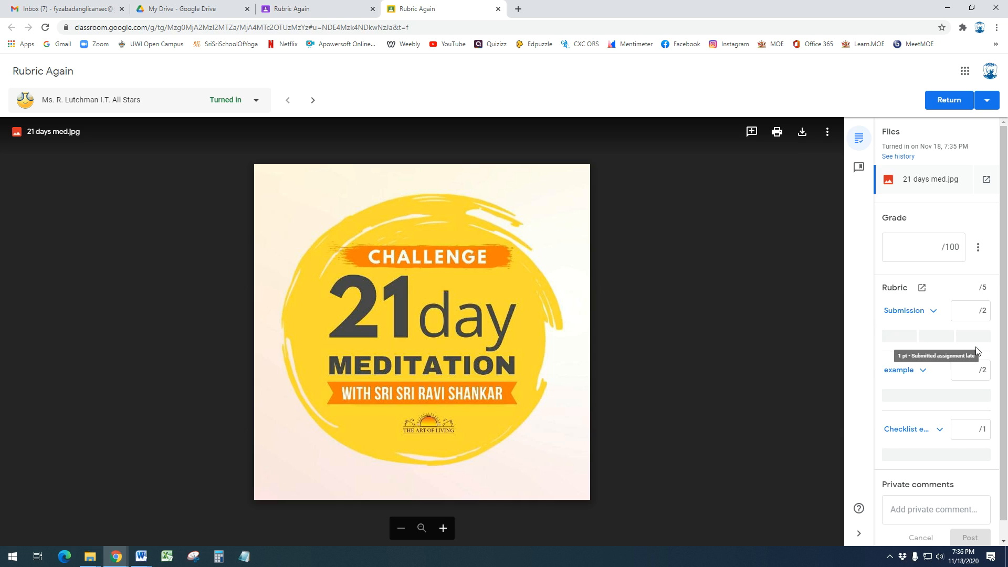
Score the submission's rubric with 1 for Checklist eg2, 0 for example and 1 for Submission
scroll(969, 349, down, 1)
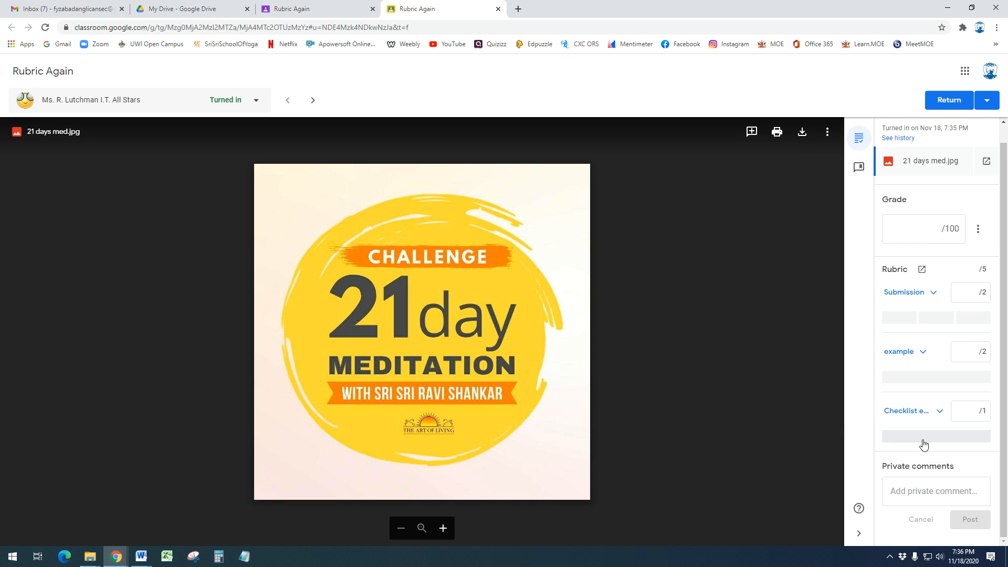
click(925, 445)
click(970, 354)
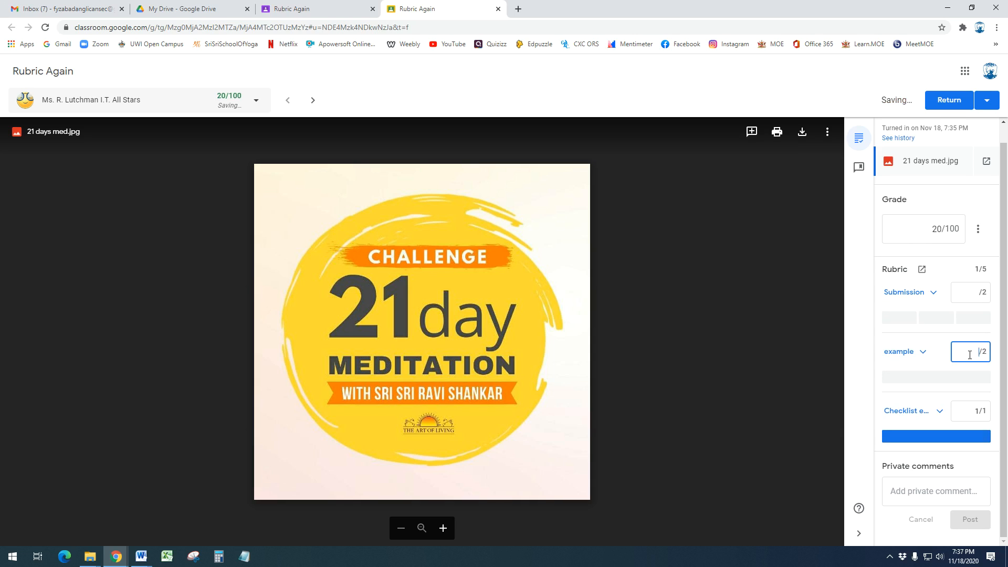
click(968, 292)
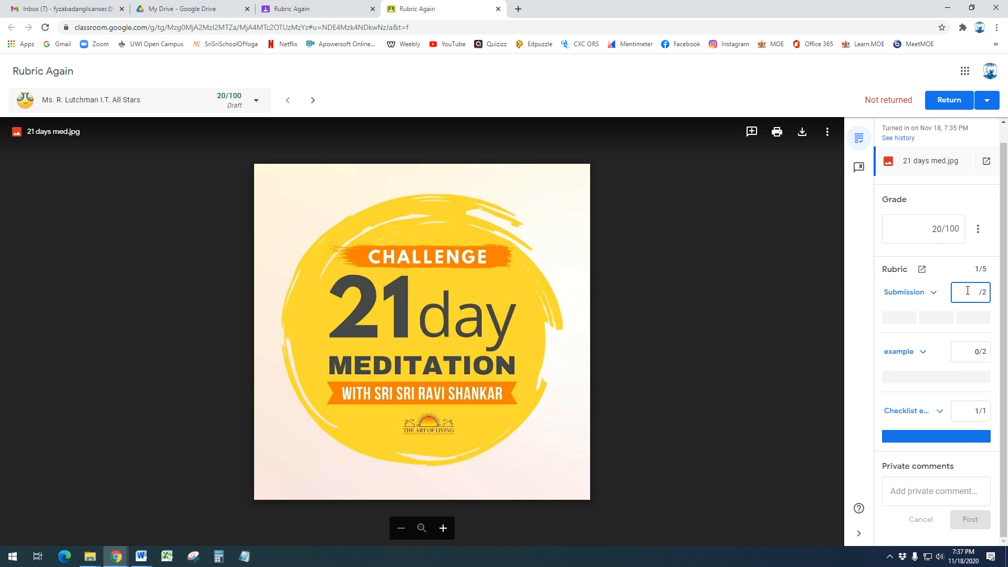
click(925, 318)
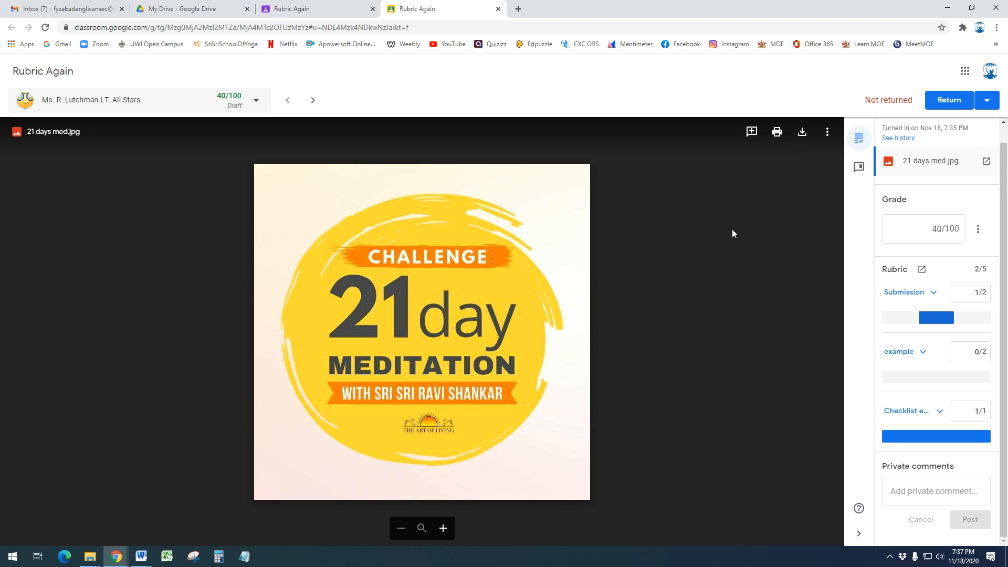
Post the private comment "I have a comment for the student" on the submission
click(923, 492)
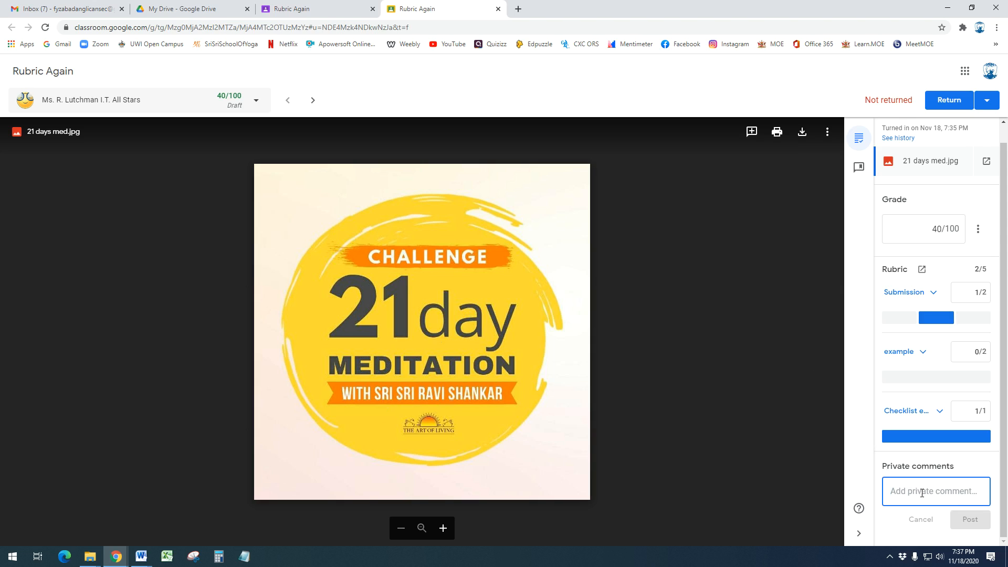
text(I have a comment)
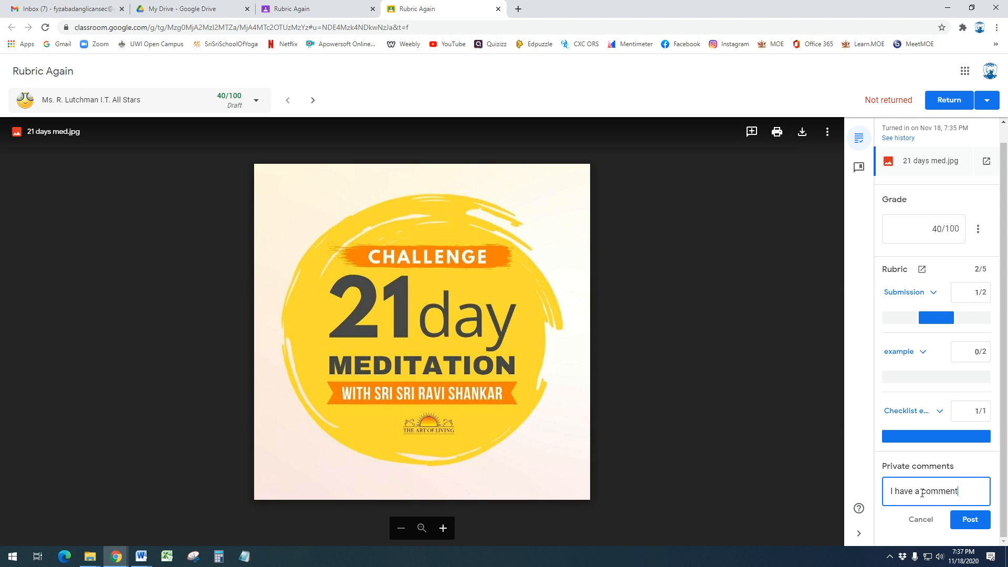
text( for the student)
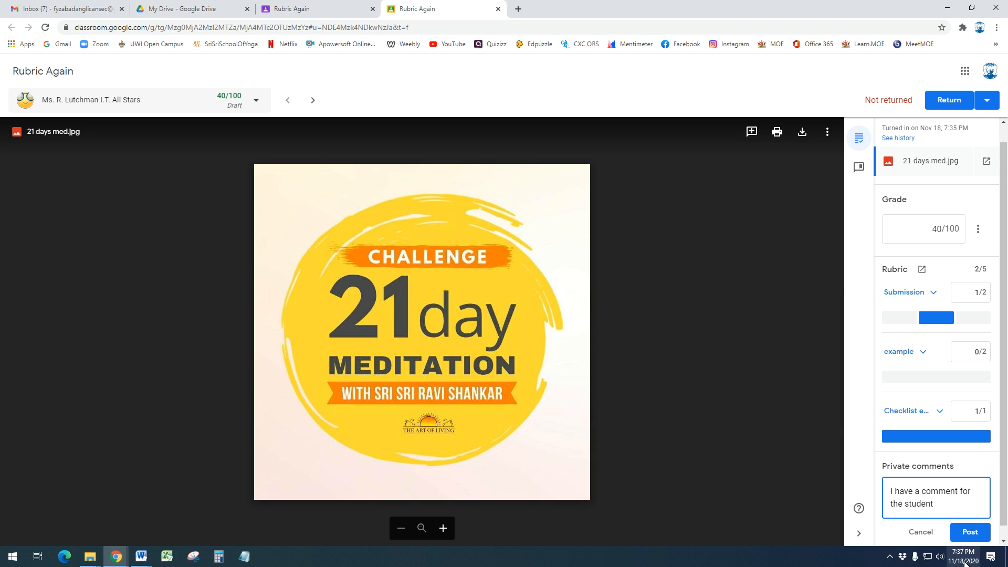
click(967, 533)
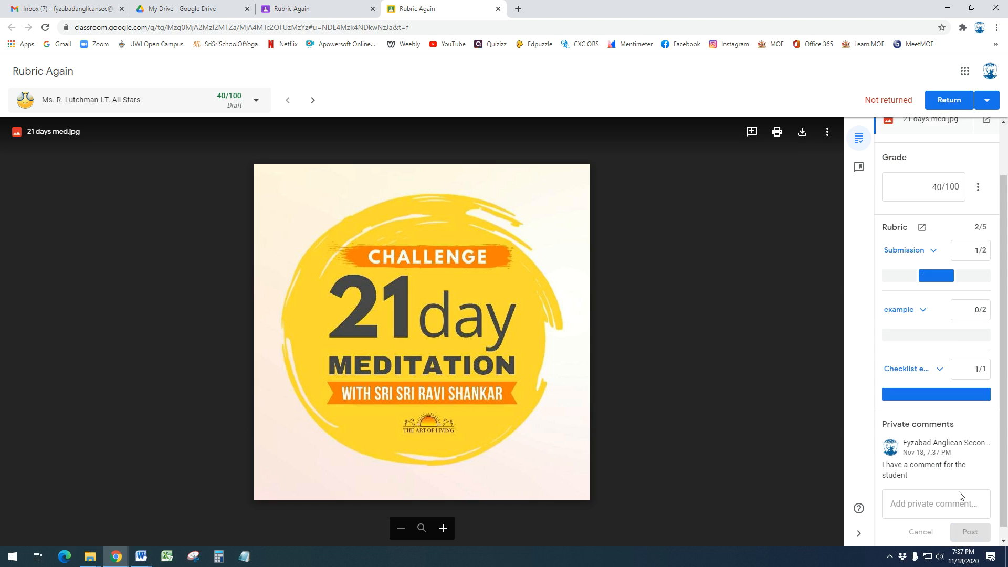
Highlight the brush strokes at the circle's upper right in the image and attach the comment "This could have been done better"
click(752, 133)
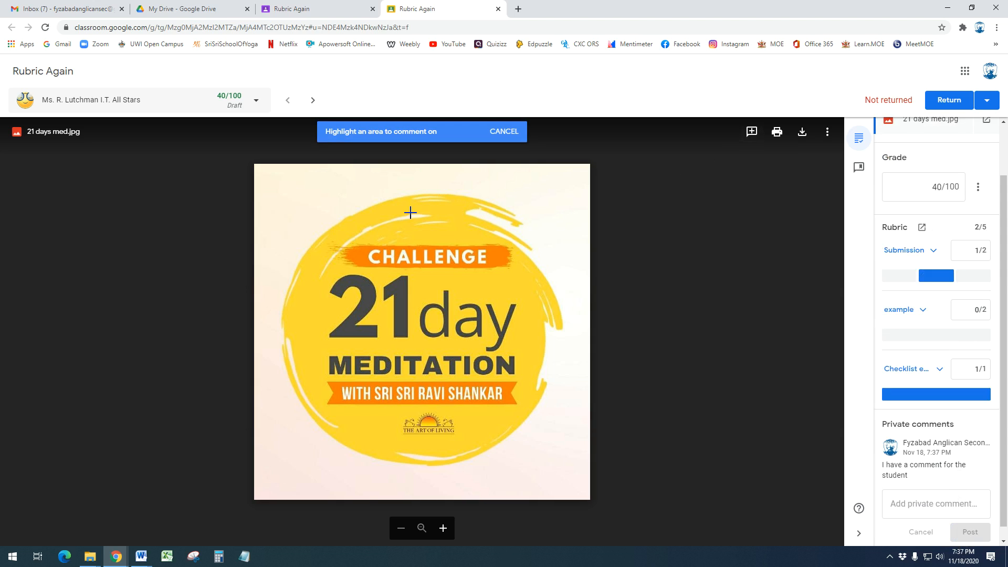
drag(436, 194, 560, 234)
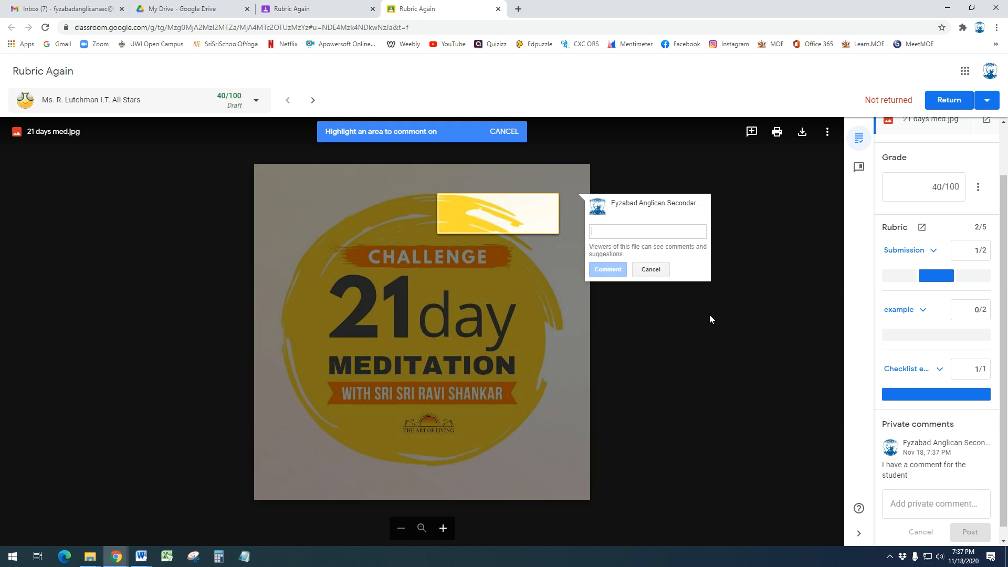
text(This could have been done better)
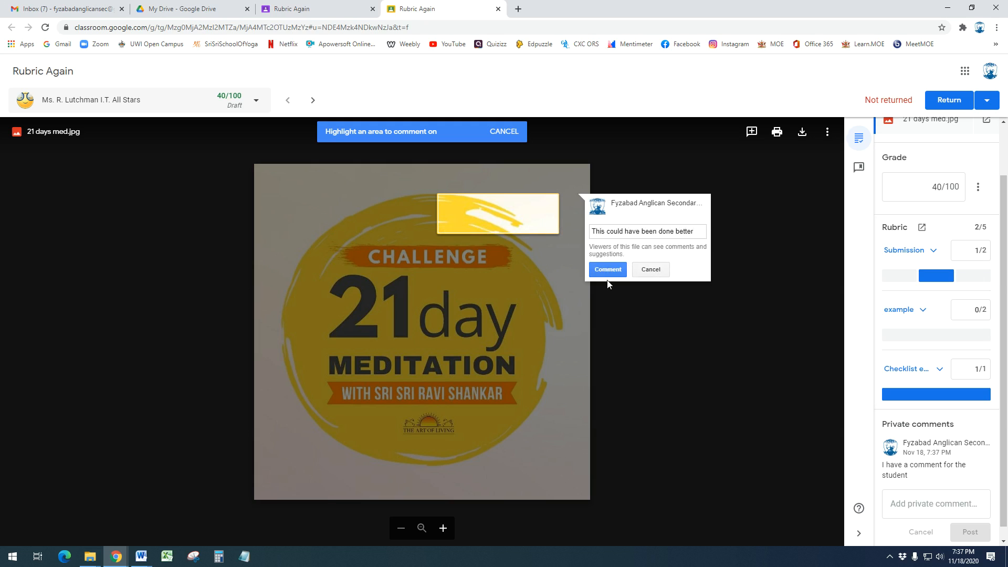
click(609, 269)
Highlight an area at the image's lower left, attach the comment "Well done!" and close the submission
click(752, 132)
drag(299, 431, 378, 467)
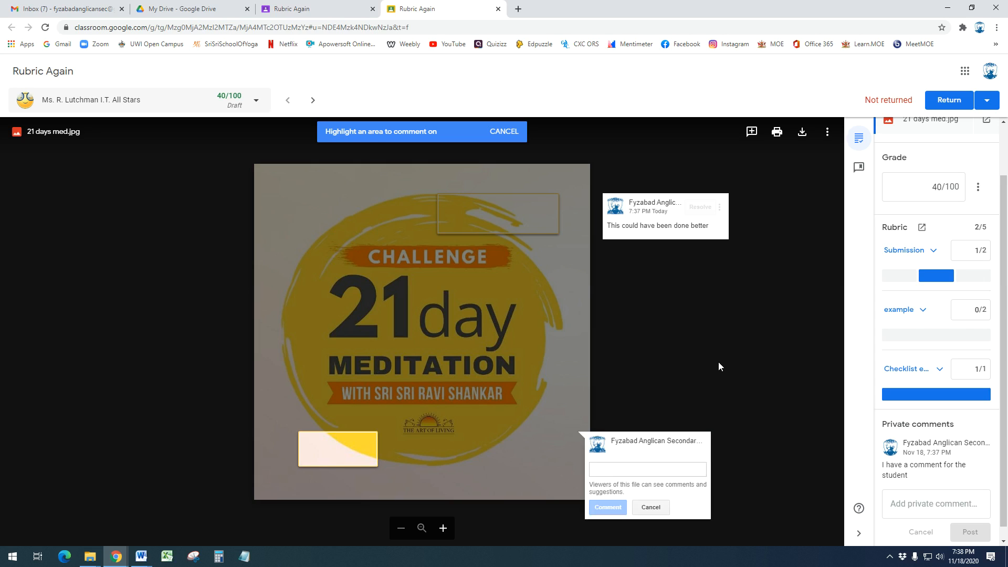
text(Well done!)
key(ctrl+Return)
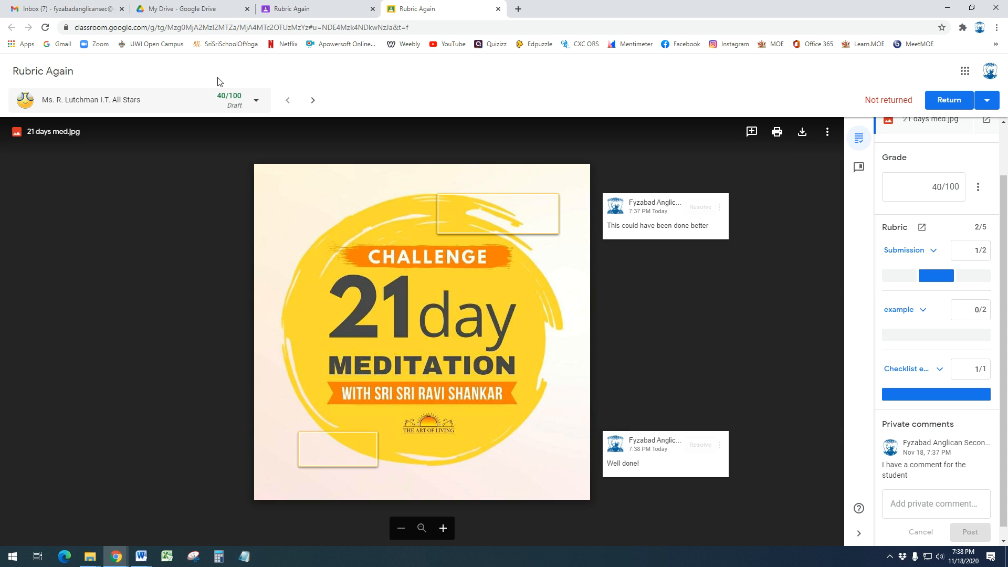
click(498, 8)
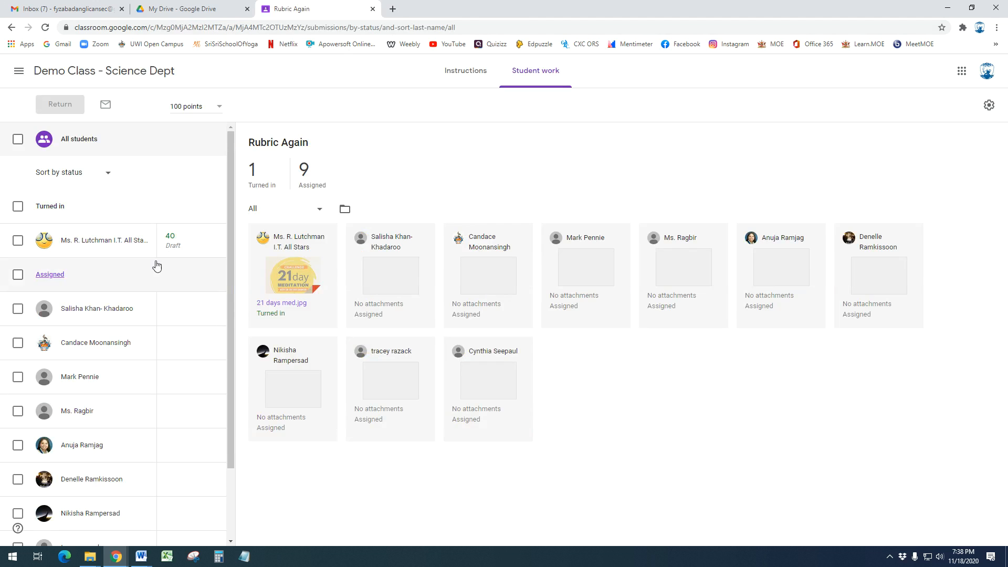
Give every student in the Assigned group a grade of 0 for Rubric Again
click(179, 308)
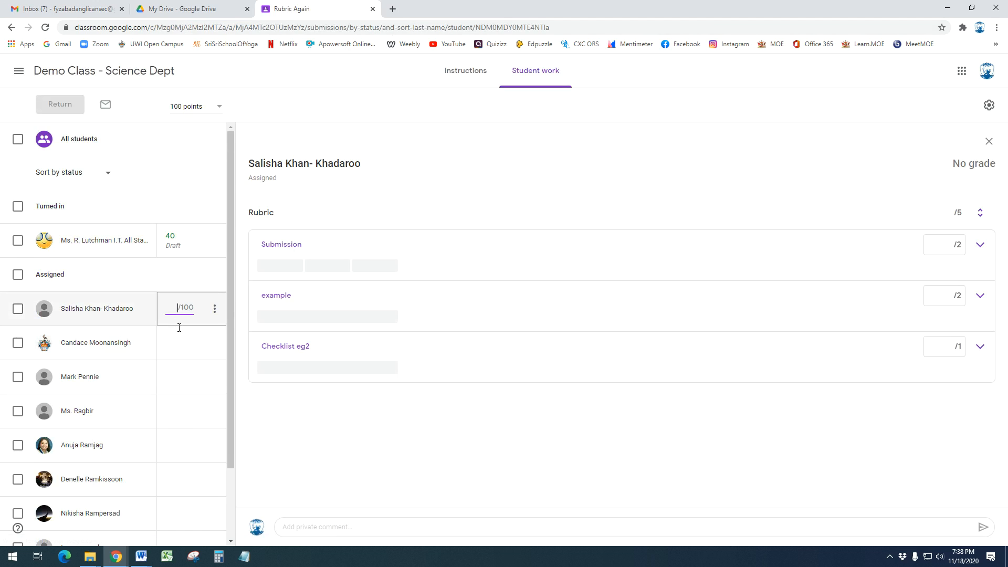
text(0)
click(176, 362)
text(0)
click(177, 348)
text(0)
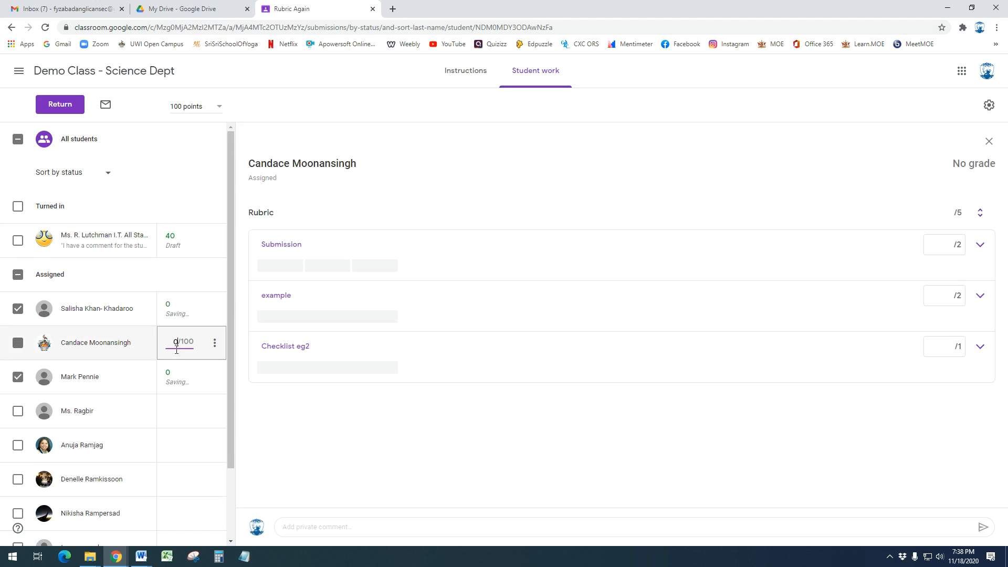
click(176, 410)
text(0)
scroll(173, 436, down, 2)
click(176, 370)
text(0)
click(173, 400)
text(0)
click(169, 426)
text(0)
click(172, 465)
text(0)
click(173, 494)
text(0)
click(120, 193)
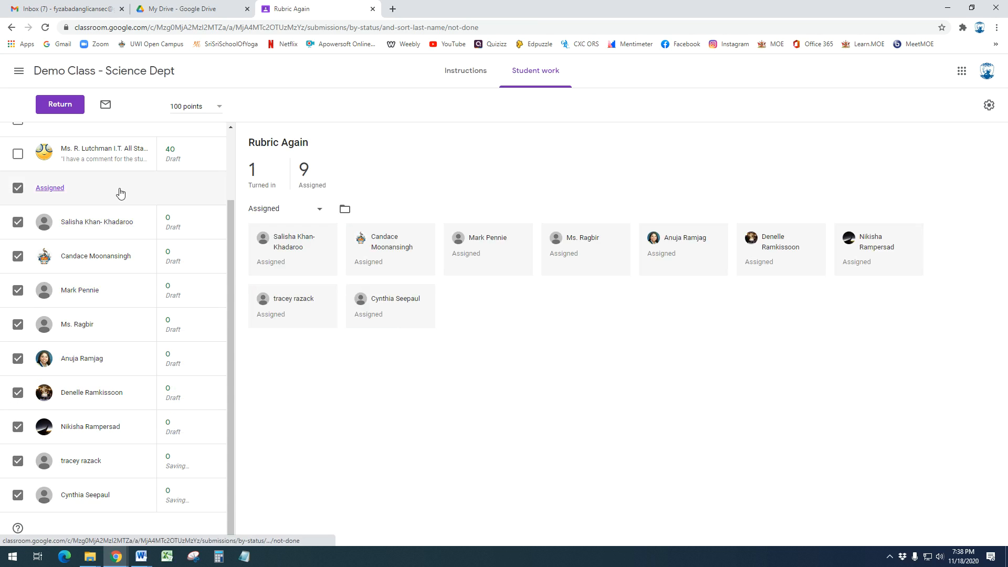
Select all students and return their Rubric Again work, including the unsubmitted assignments
scroll(121, 193, up, 3)
click(19, 139)
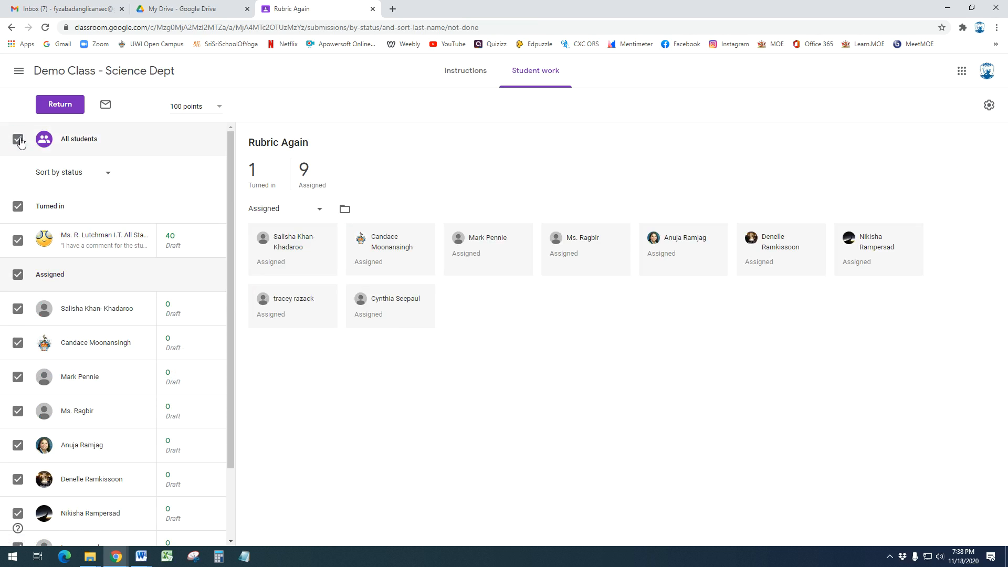
click(72, 110)
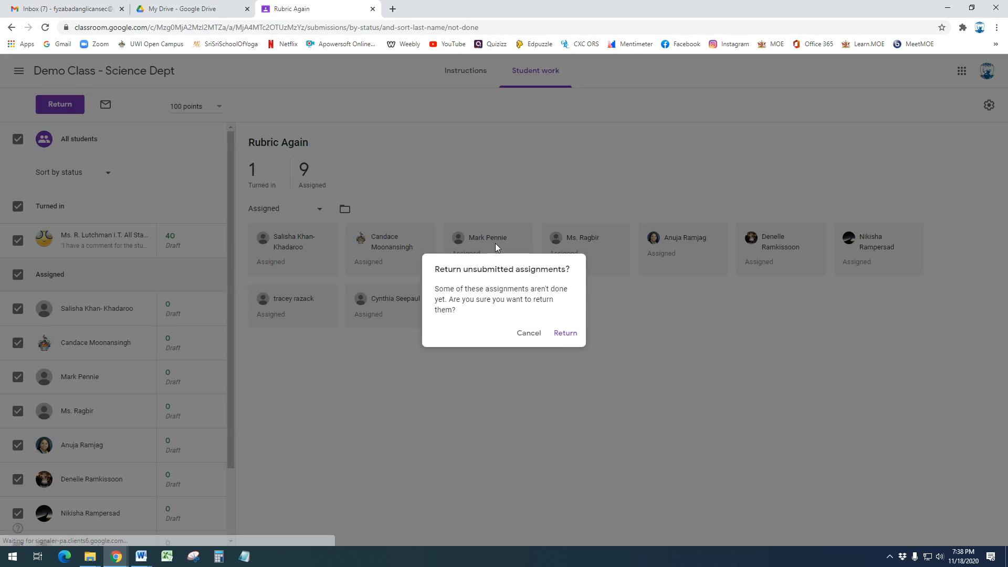
click(560, 336)
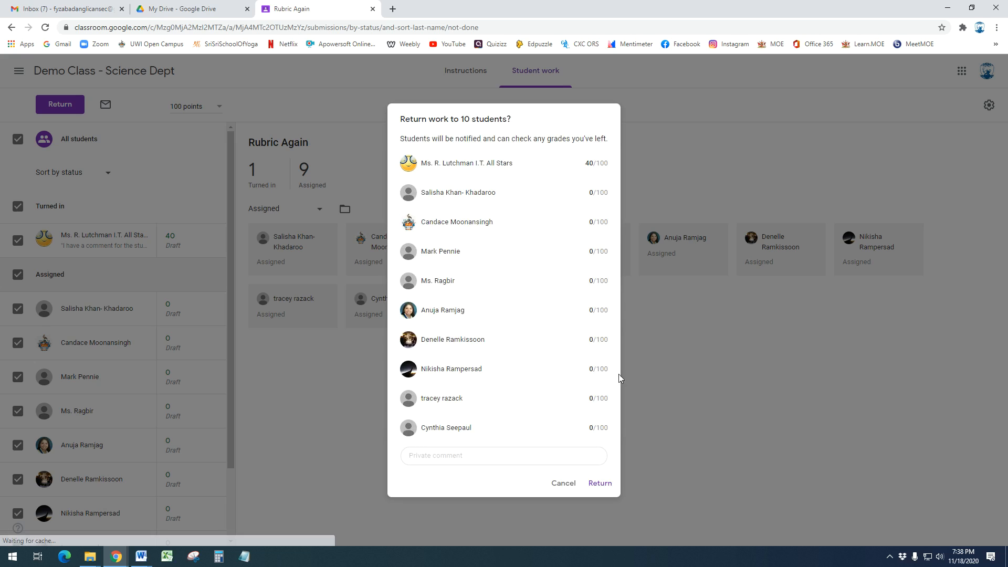
click(610, 486)
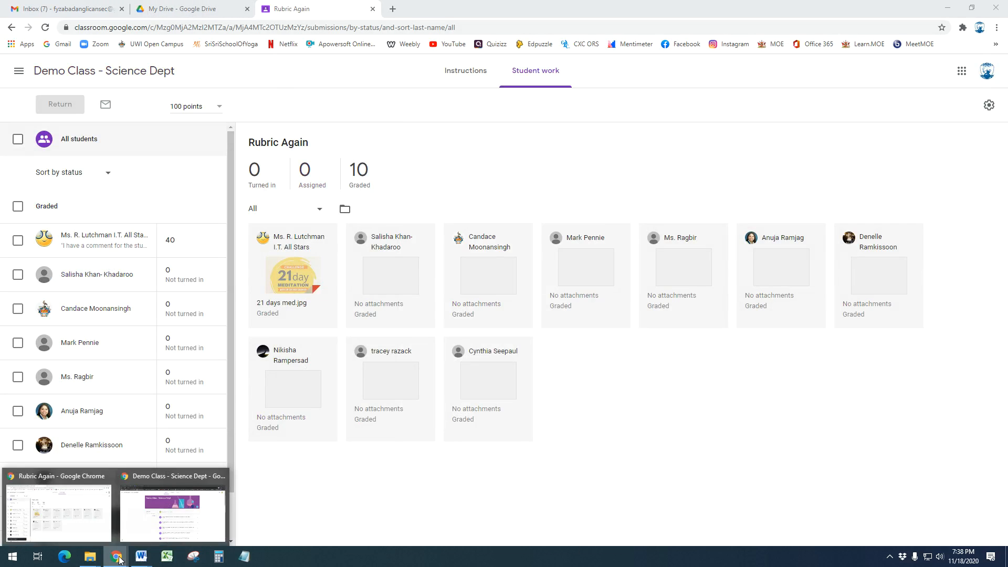
Show the Student Video document, check the student's Gmail for the Rubric Again notifications, and return to the student's Classroom stream
mouse_move(141, 561)
click(194, 516)
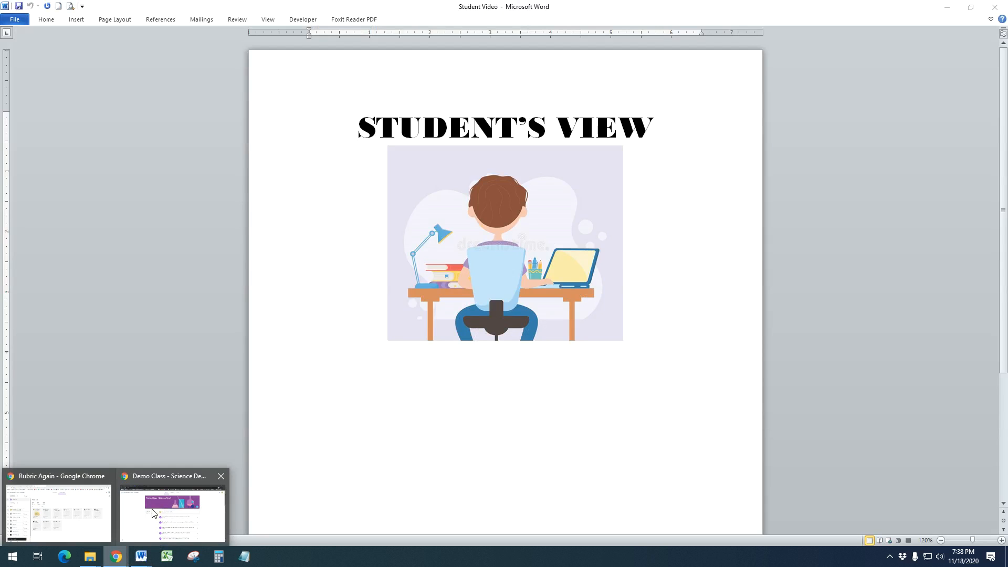
click(153, 513)
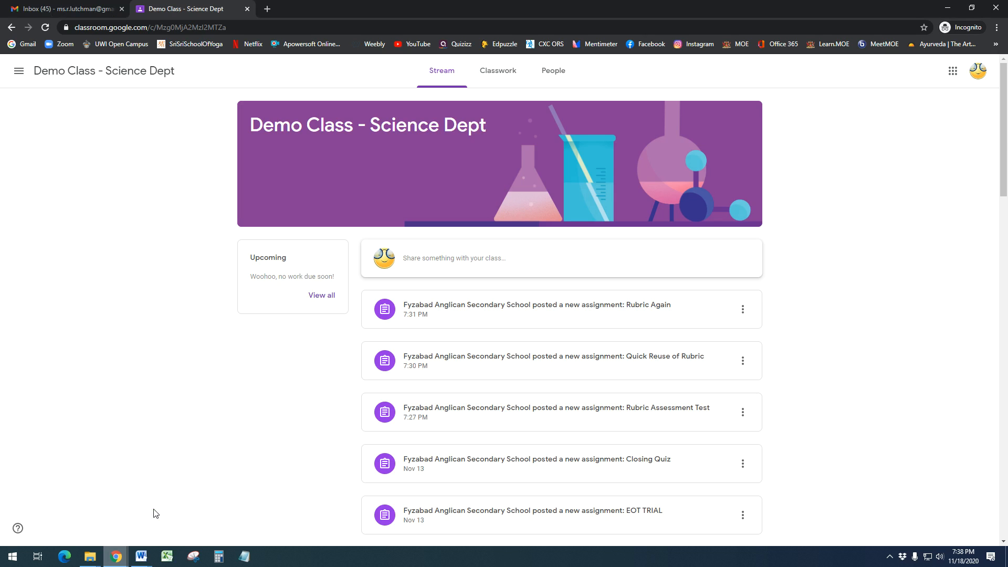
click(62, 9)
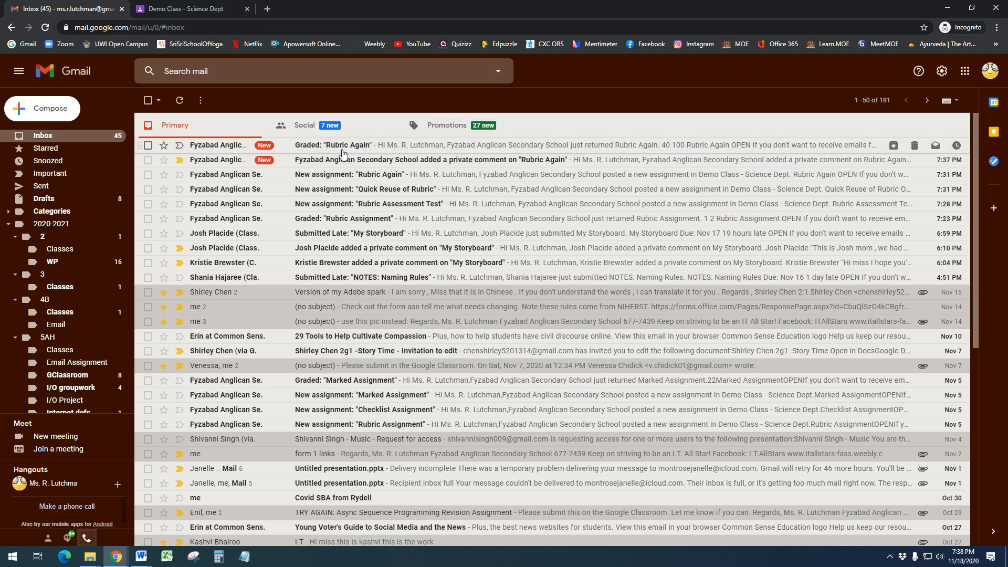
click(197, 10)
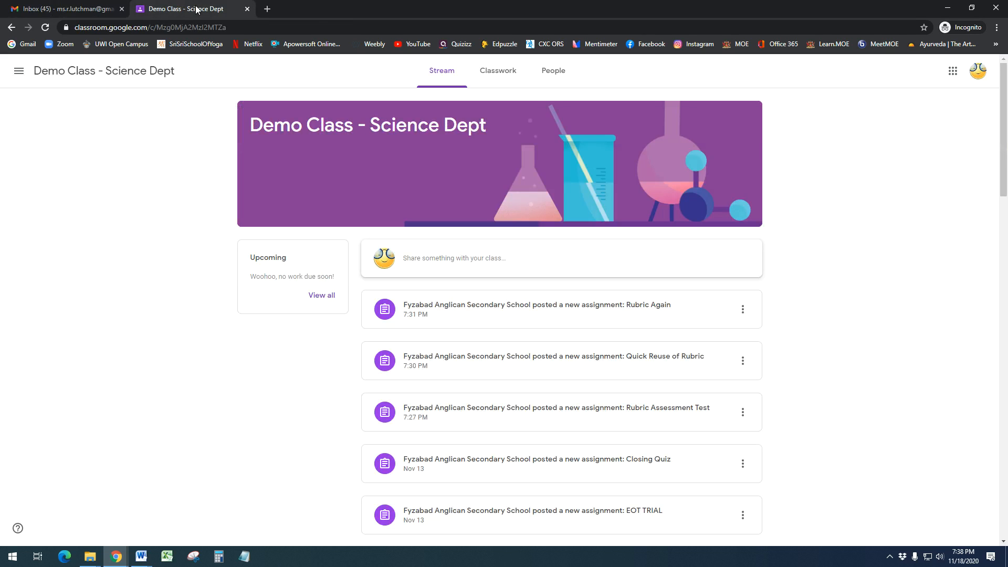
click(79, 8)
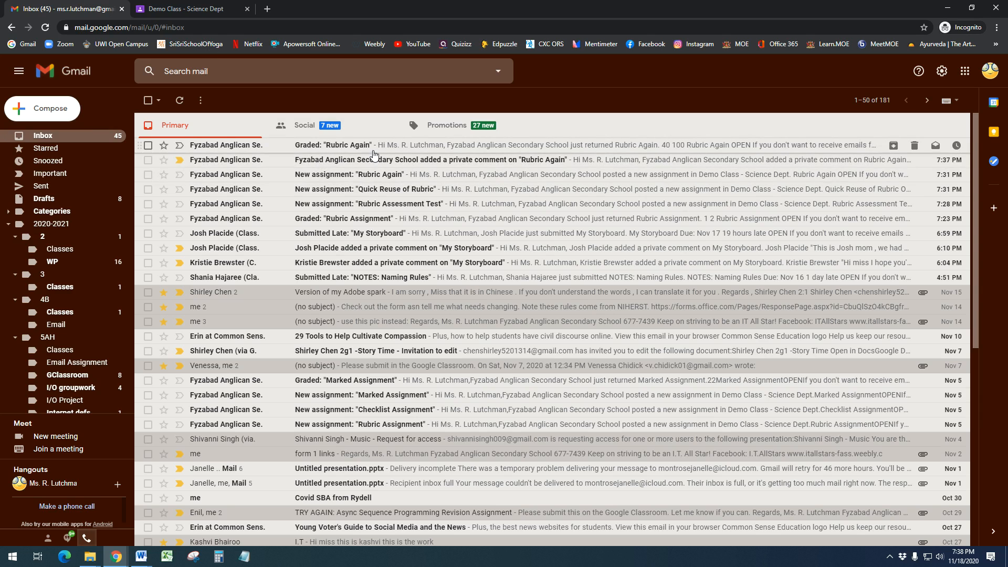
click(181, 8)
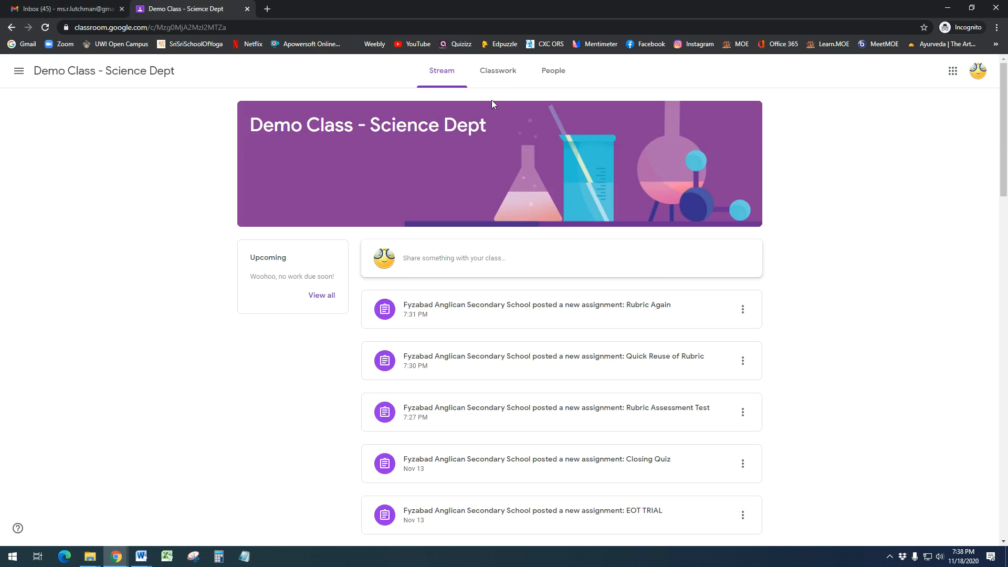
Open the Rubric Again assignment from the student's classwork and view the attached 21 days med.jpg in a new window with its comments
click(497, 72)
click(360, 233)
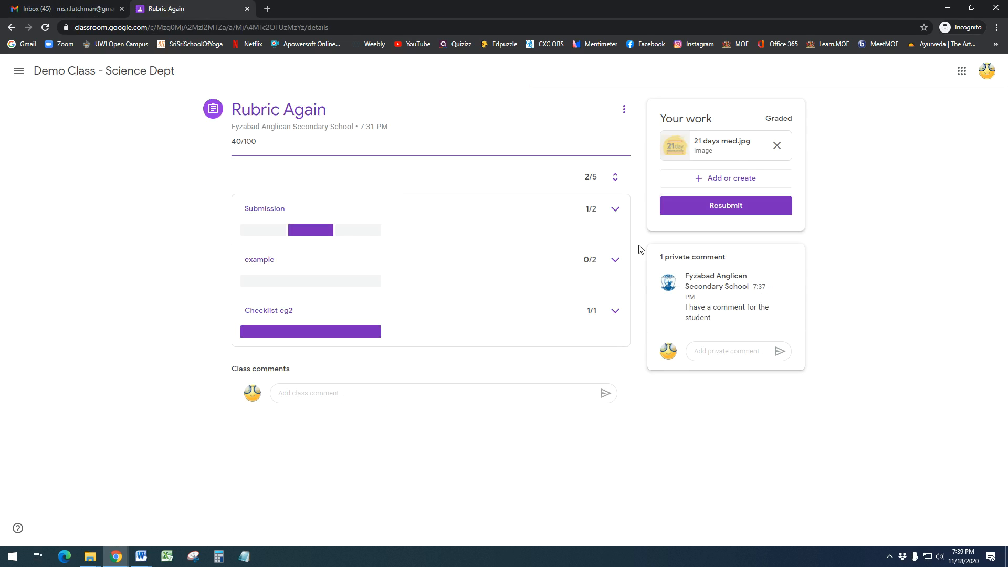
click(716, 153)
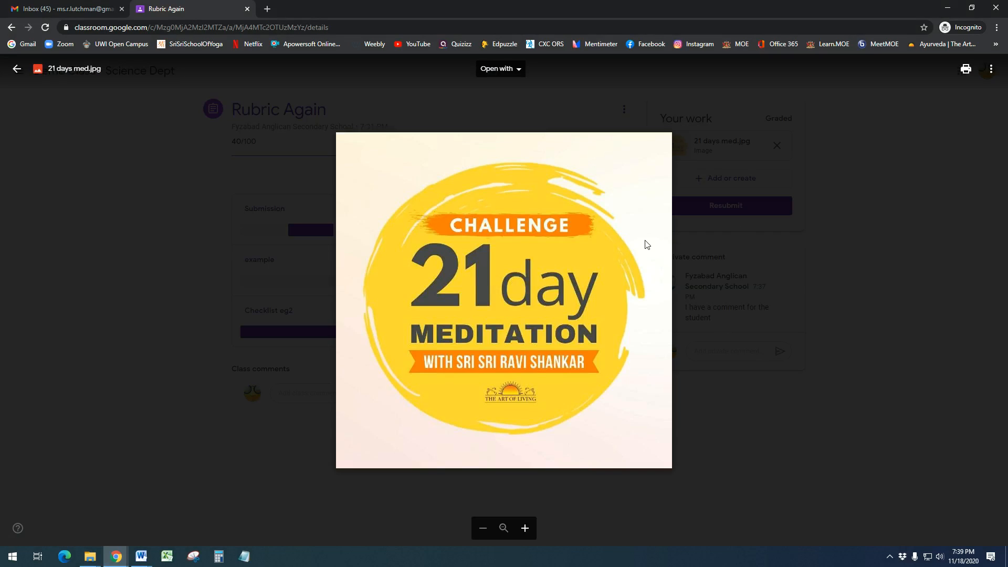
click(991, 69)
click(933, 121)
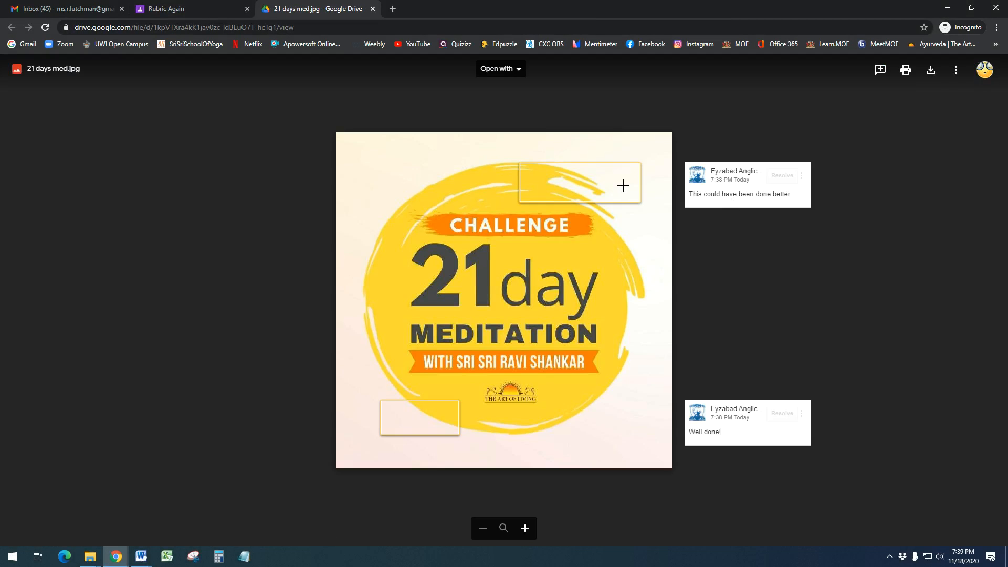
Inspect both comments on the image and resolve the one reading "This could have been done better"
click(725, 192)
click(725, 418)
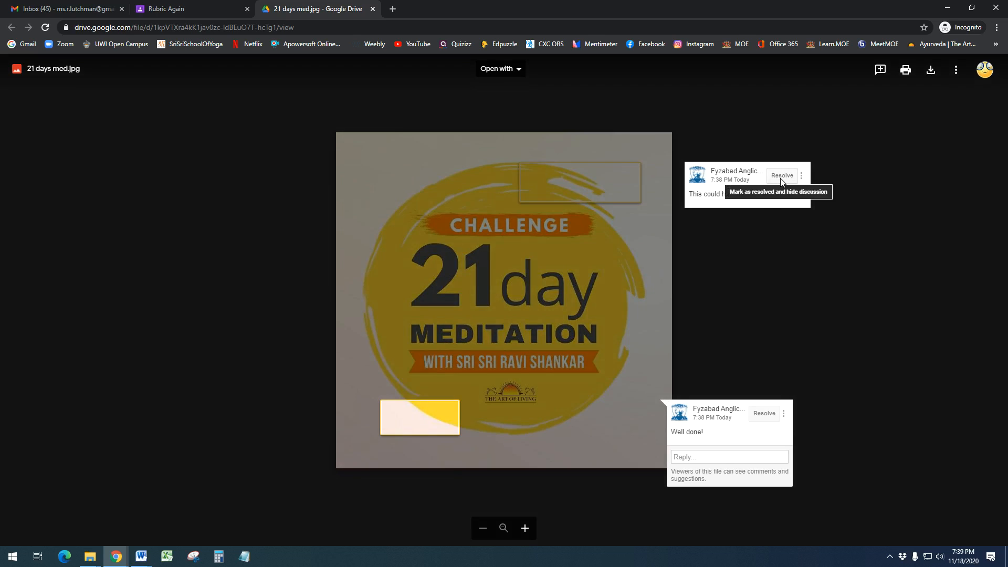
click(746, 192)
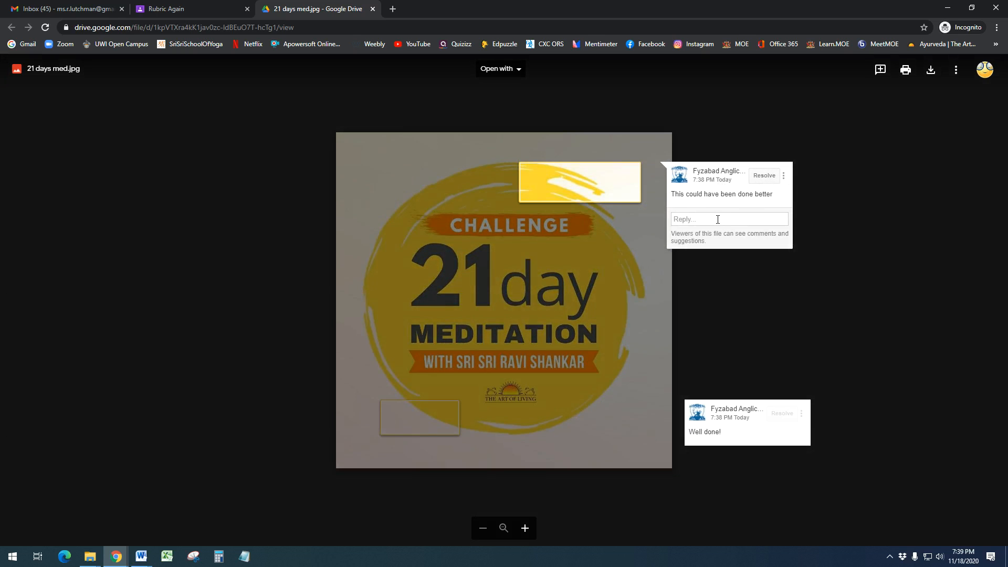
click(764, 175)
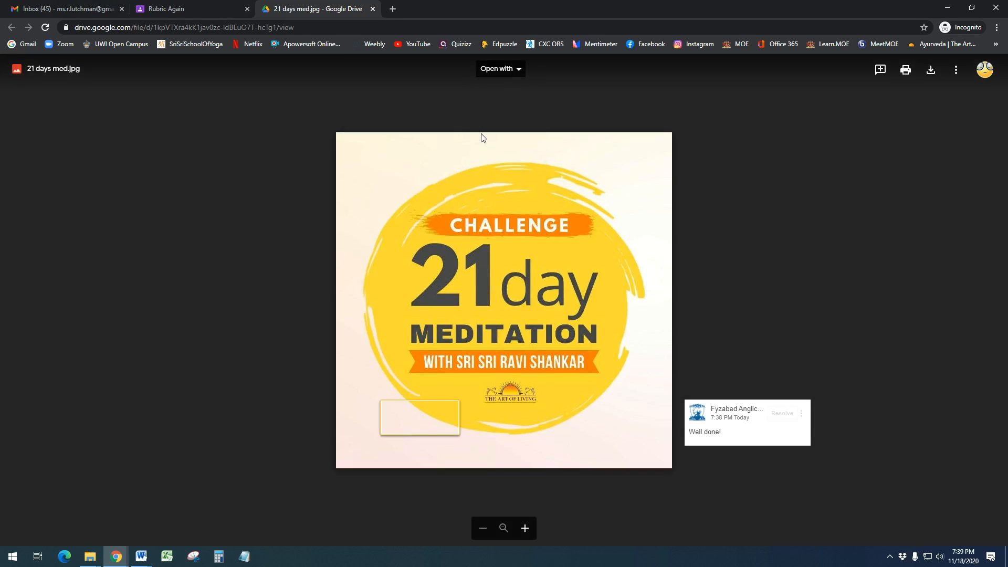
Close the image, check the private comment area and the student's Gmail notification for it, and return to the Rubric Again assignment
click(373, 9)
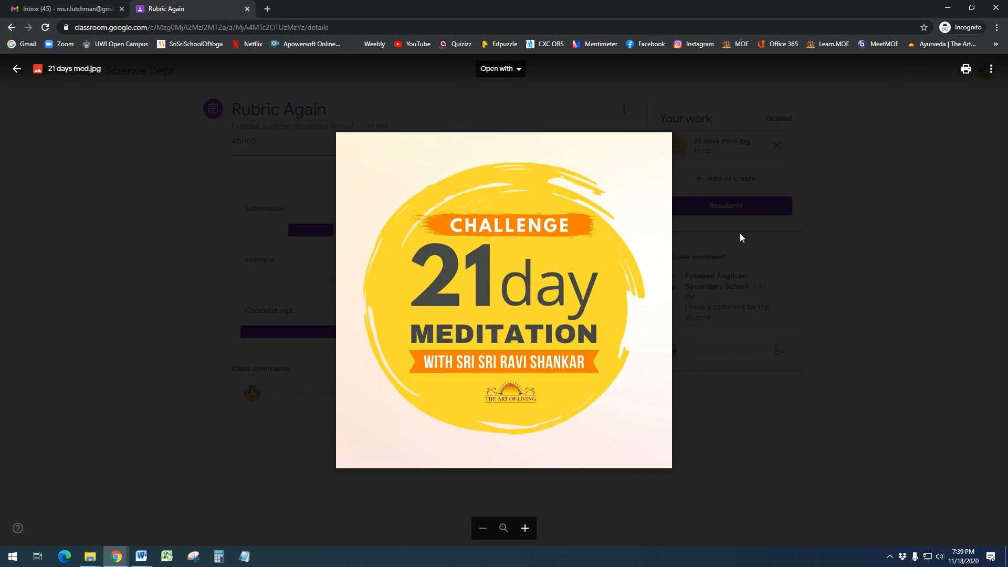
click(17, 69)
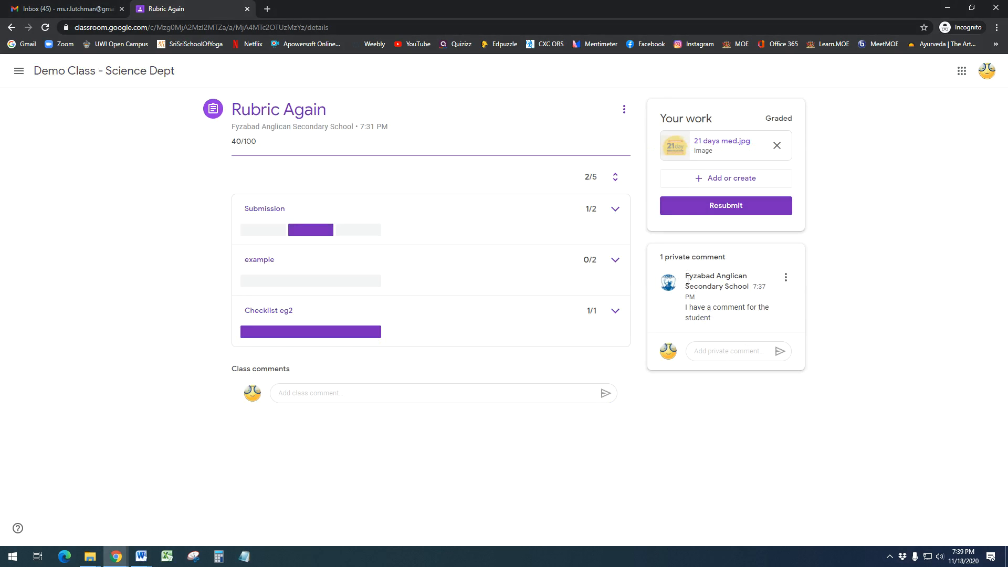
click(732, 355)
click(71, 7)
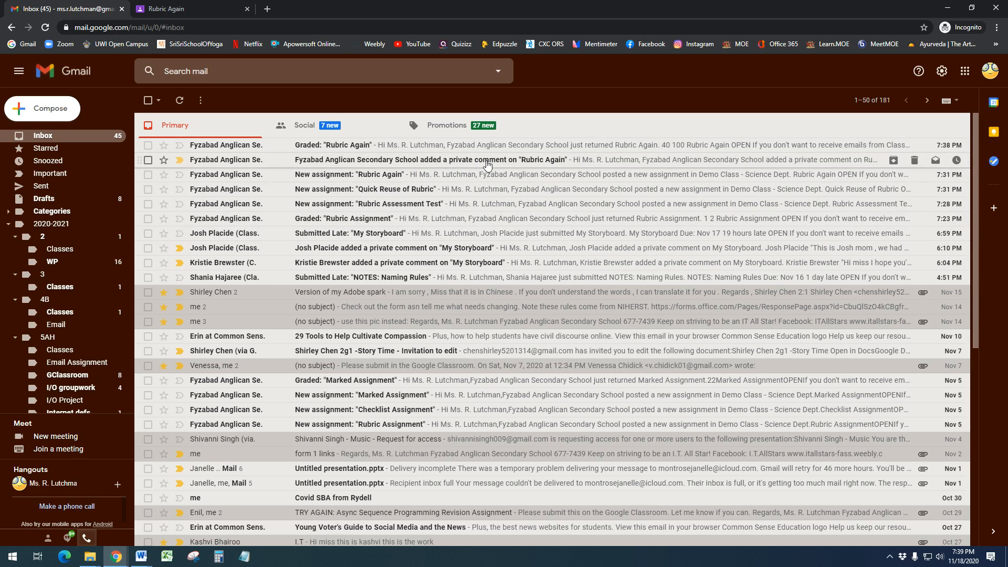
click(179, 10)
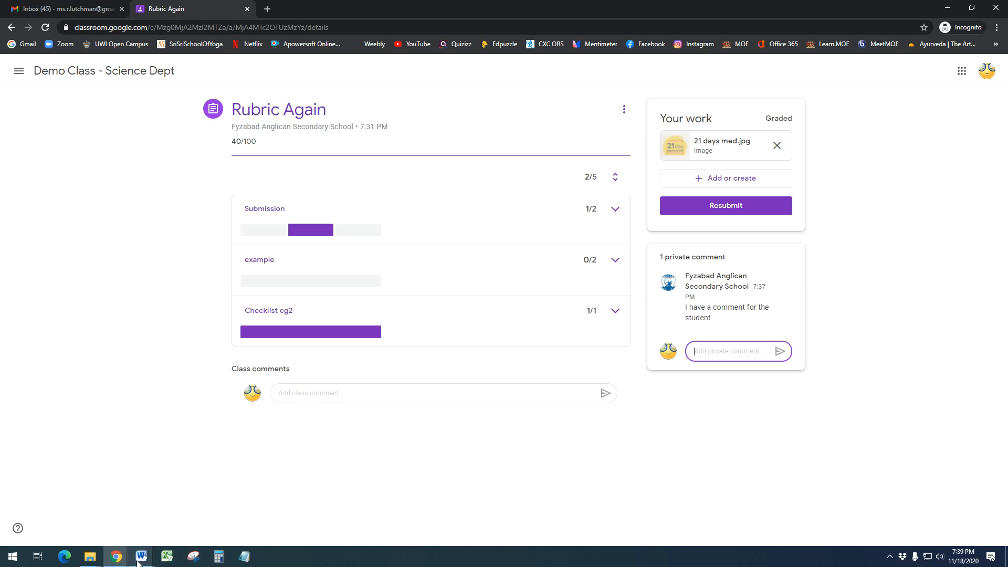
Show the Teacher View document, switch to the teacher's Classroom, and open the turned-in submission for Quick Reuse of Rubric
mouse_move(129, 562)
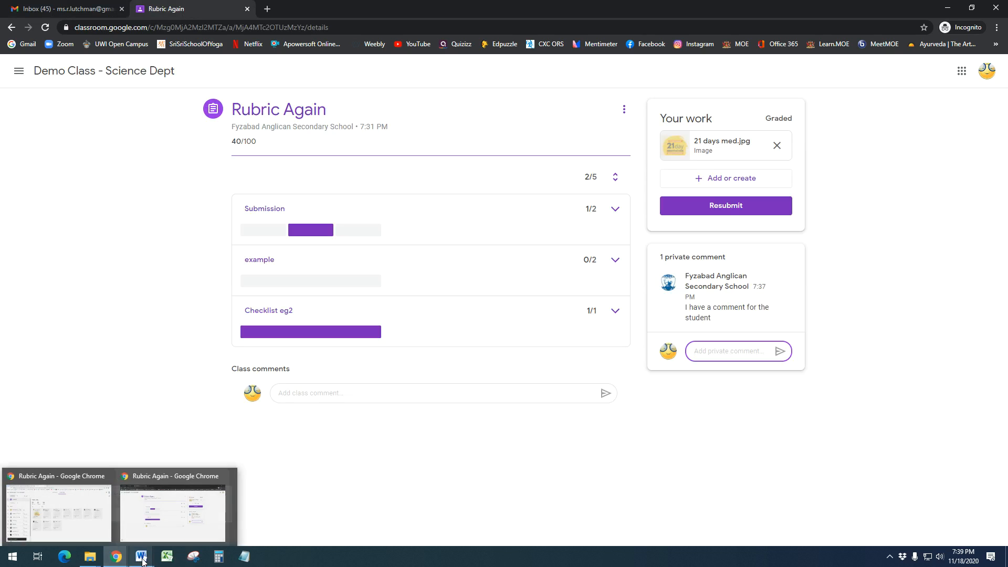
click(227, 542)
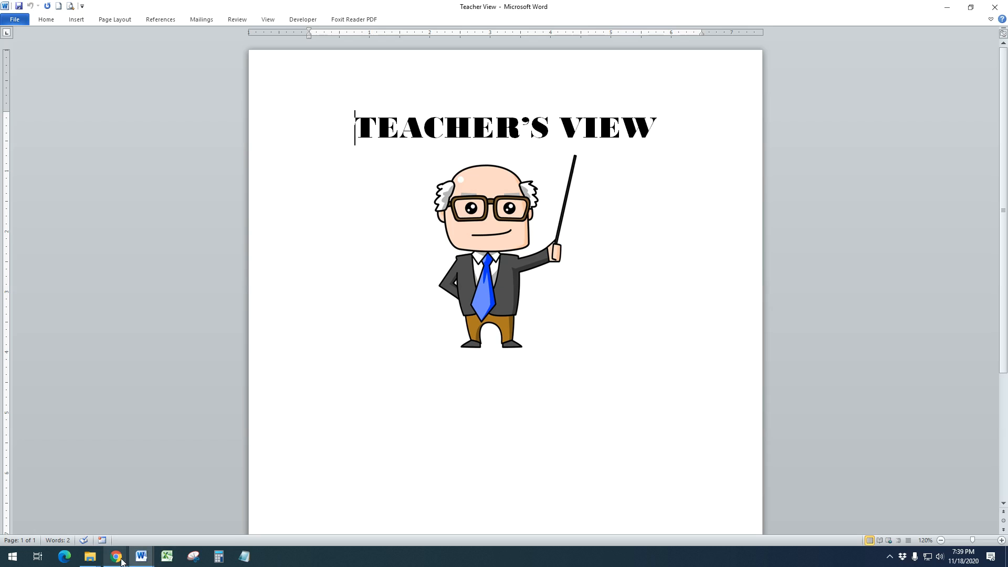
click(179, 512)
click(97, 71)
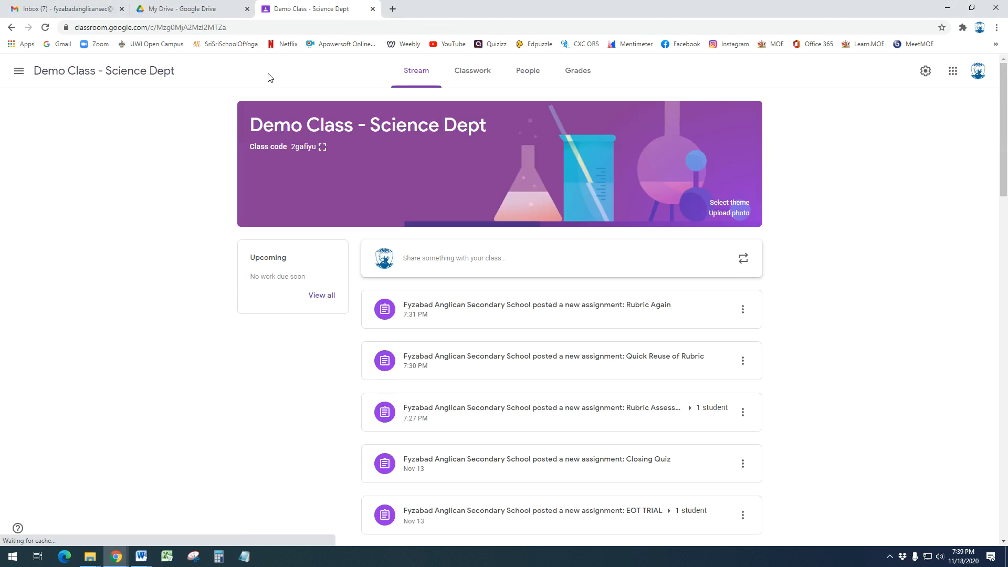
click(458, 74)
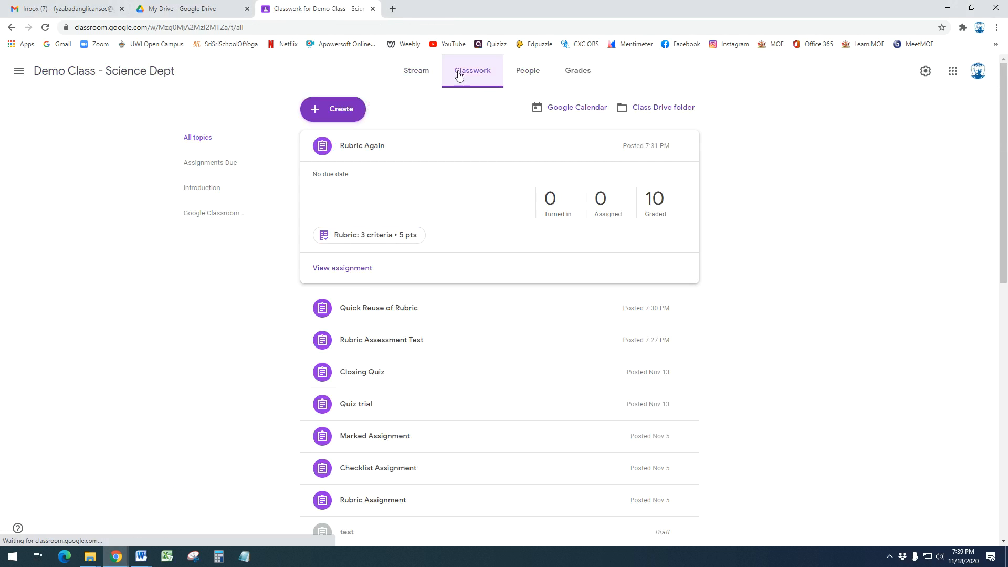
click(389, 308)
click(348, 310)
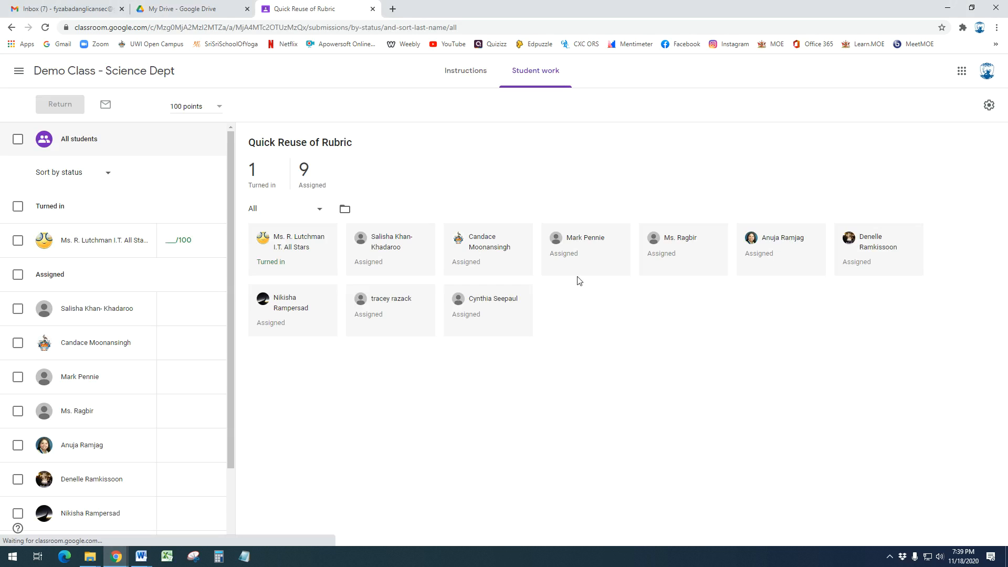
click(293, 278)
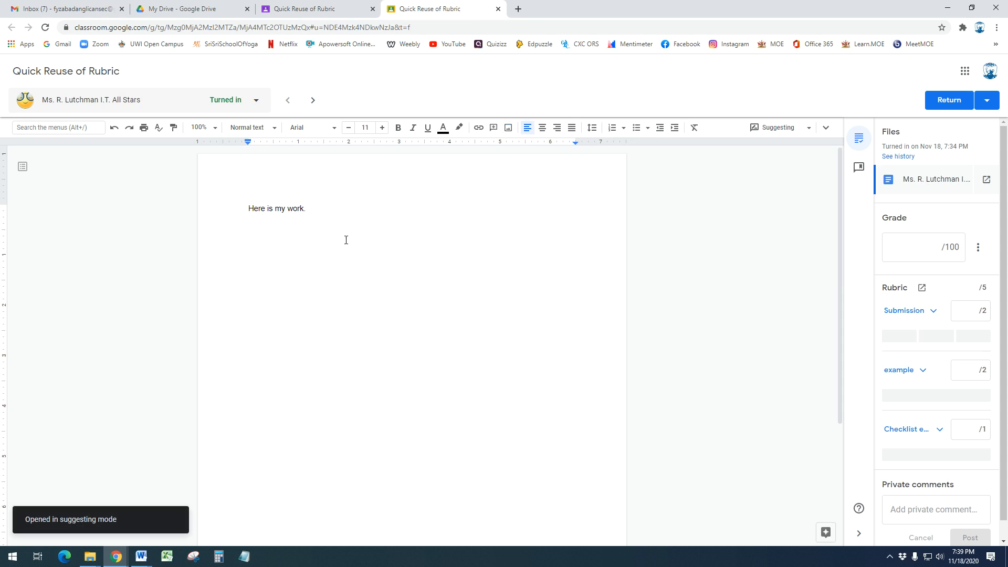
Post the private comment "Again" on the student's Quick Reuse of Rubric submission
click(919, 517)
text(Again)
click(970, 538)
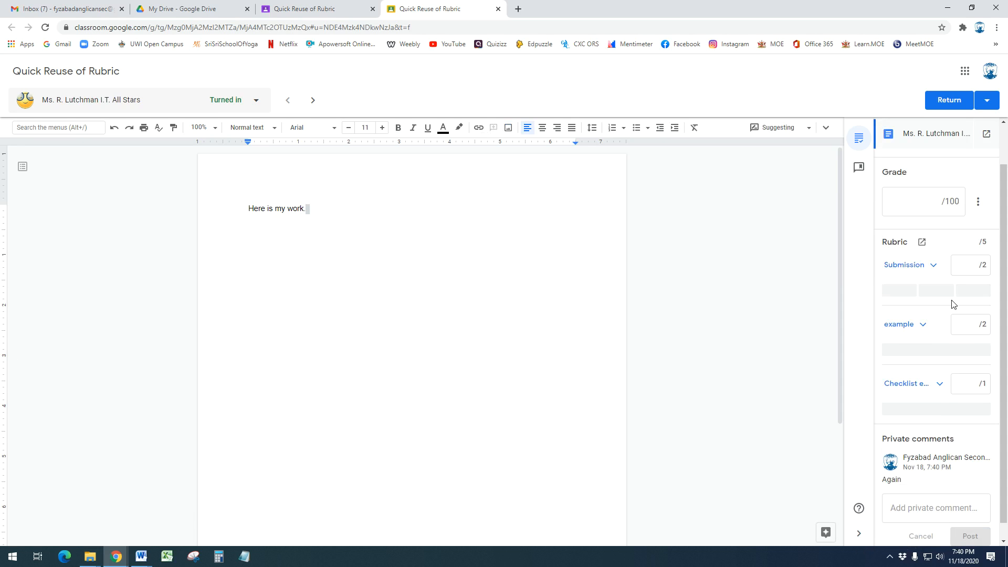
Score the rubric with 1 point for Submission, 2 for example and 1 for the checklist criterion
click(909, 293)
click(909, 349)
click(905, 409)
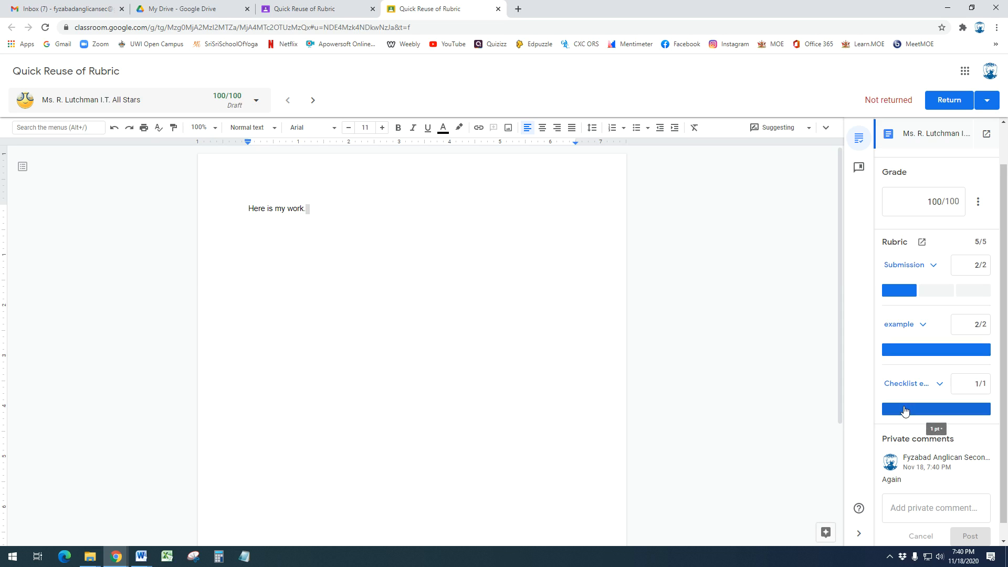
click(453, 232)
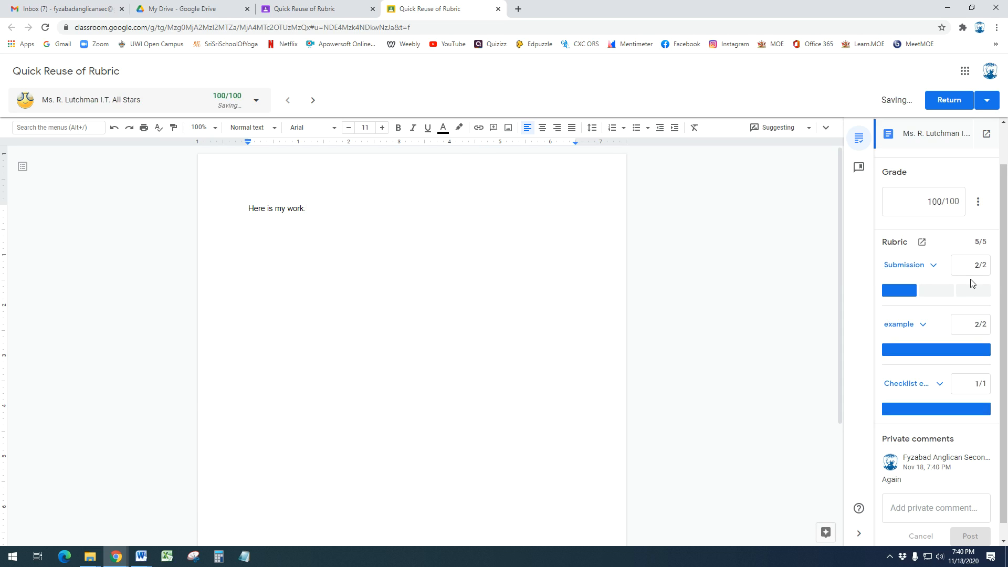
click(938, 295)
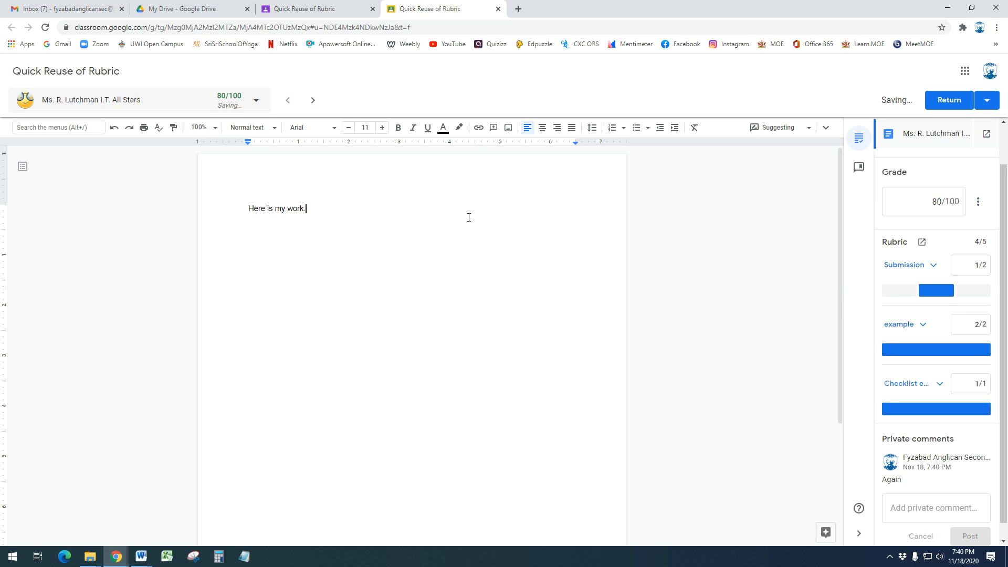
Attach the comment "comment" to the word "work" in the submitted document and close the submission
click(495, 129)
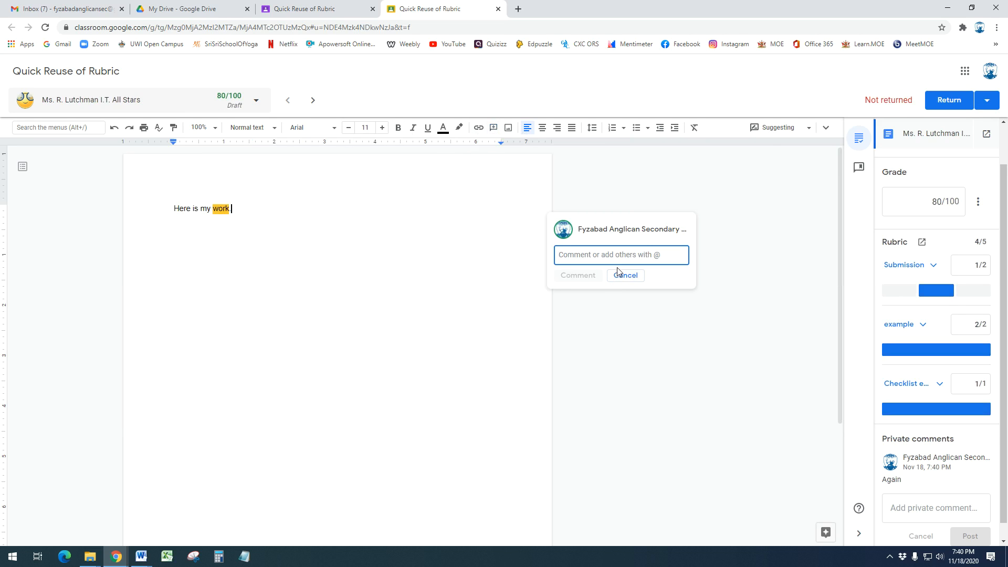
text(coment)
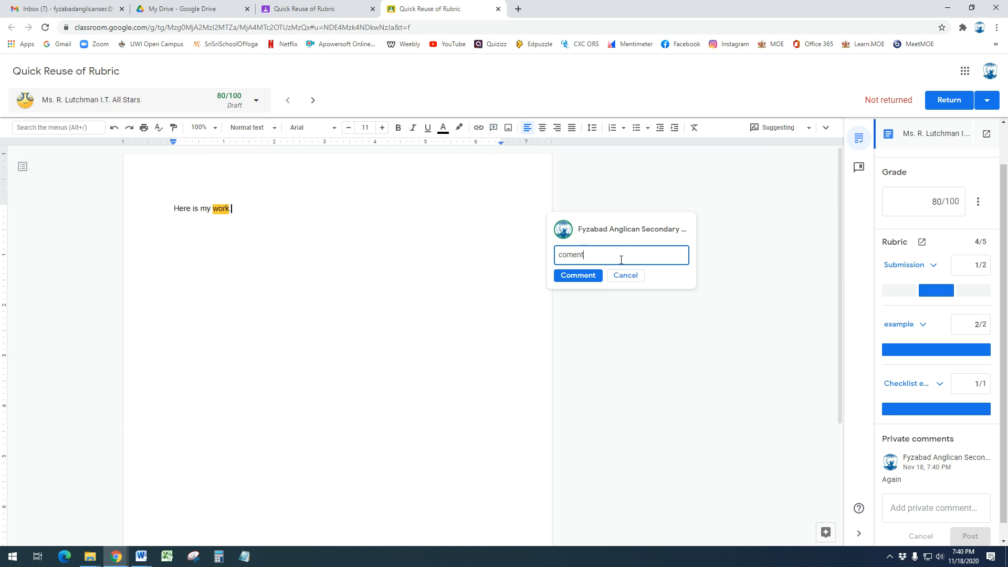
text(m)
click(578, 275)
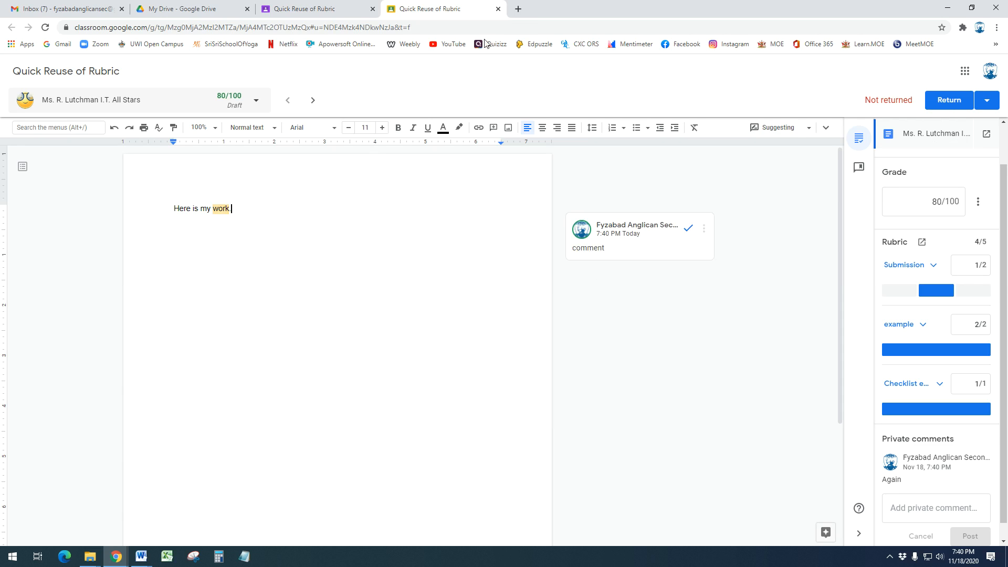
click(499, 9)
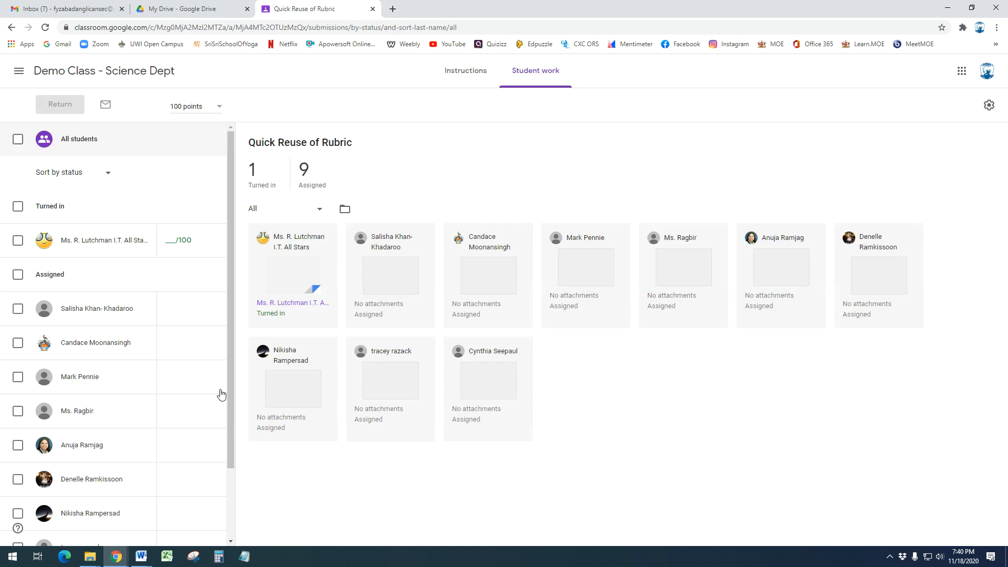
Select the student in the Turned in group and return the Quick Reuse of Rubric work
click(18, 240)
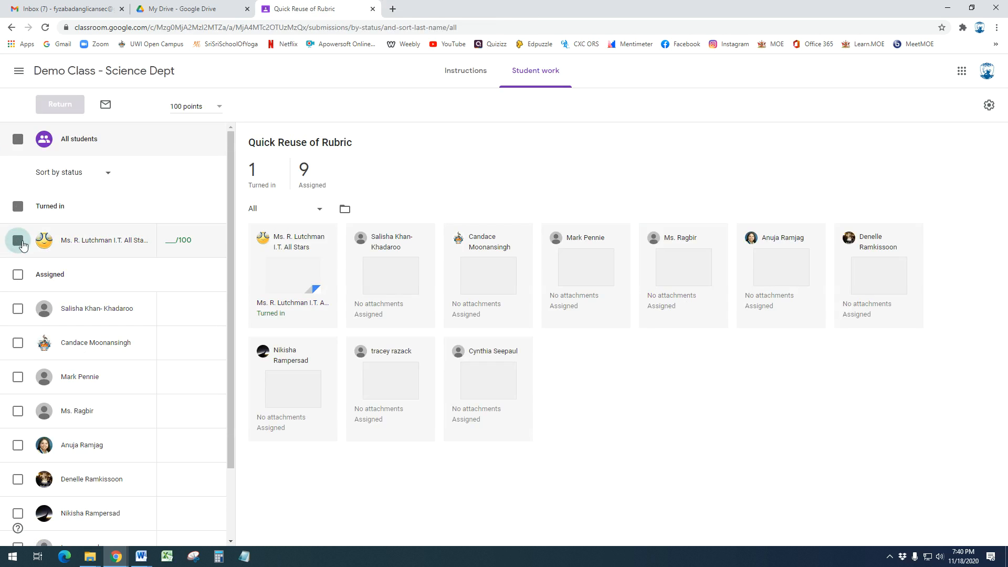
click(68, 110)
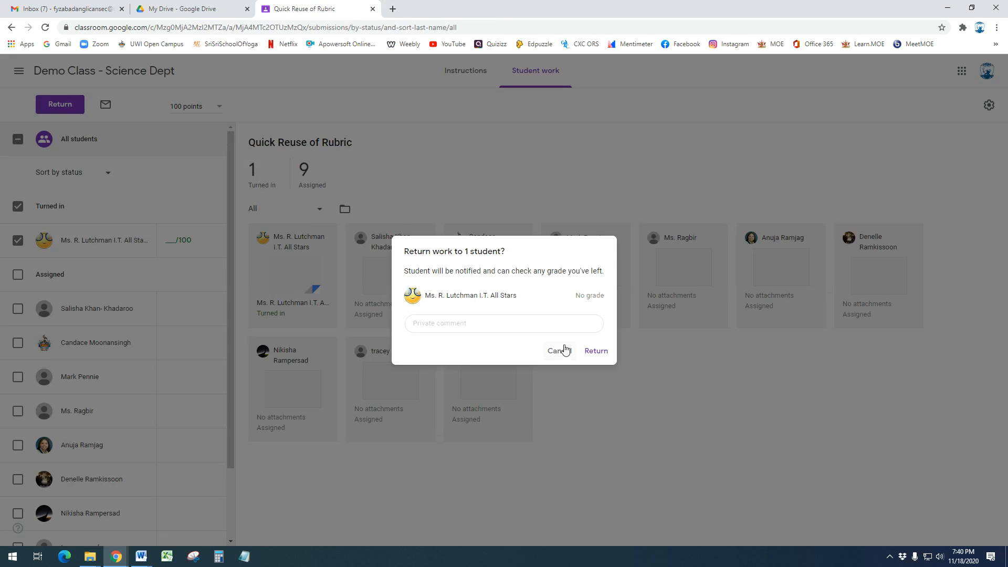
click(597, 351)
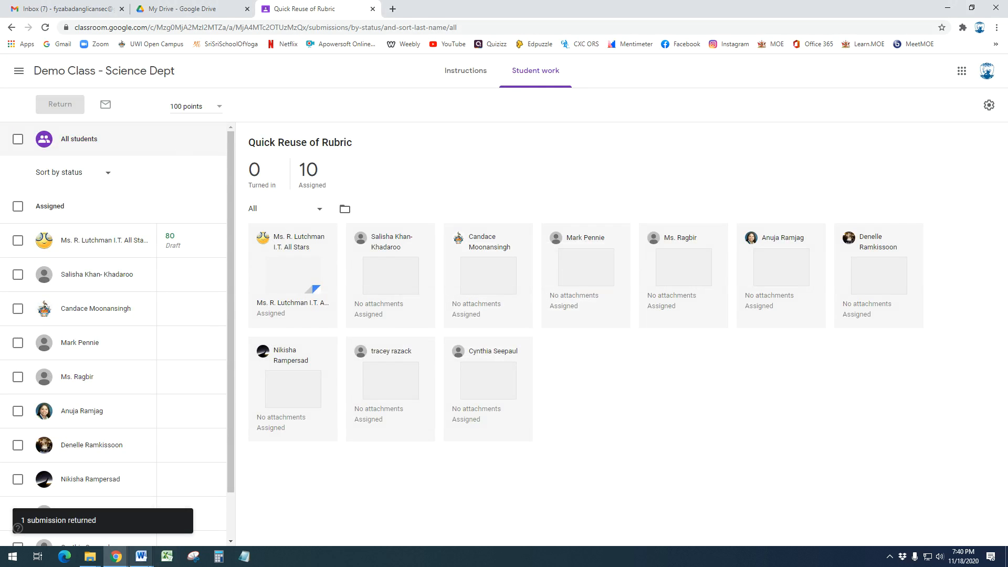
Switch to the student's browser window, check Gmail for the Quick Reuse of Rubric notifications, and return to the student's Classroom
mouse_move(141, 558)
click(194, 516)
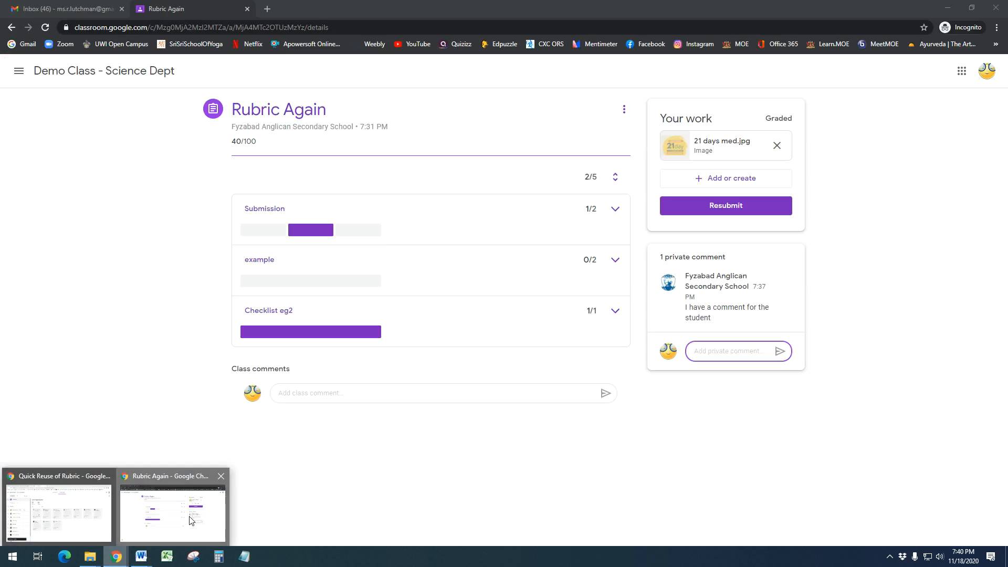
click(176, 518)
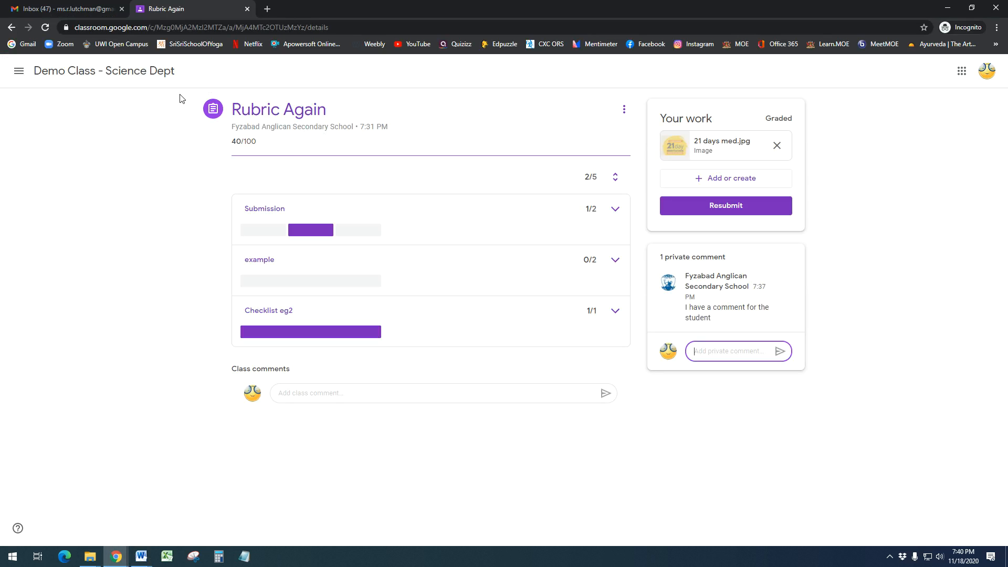
click(88, 12)
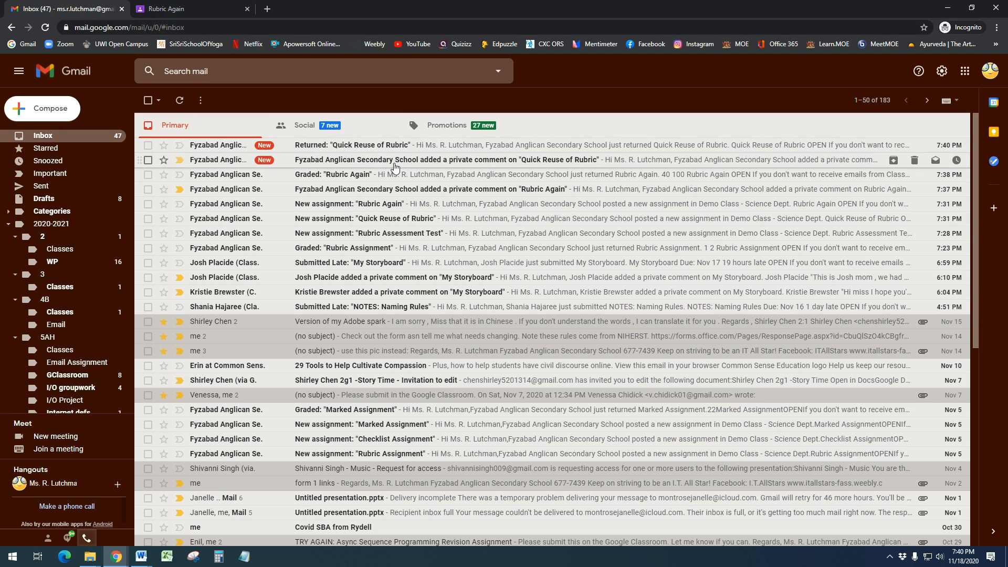
click(208, 14)
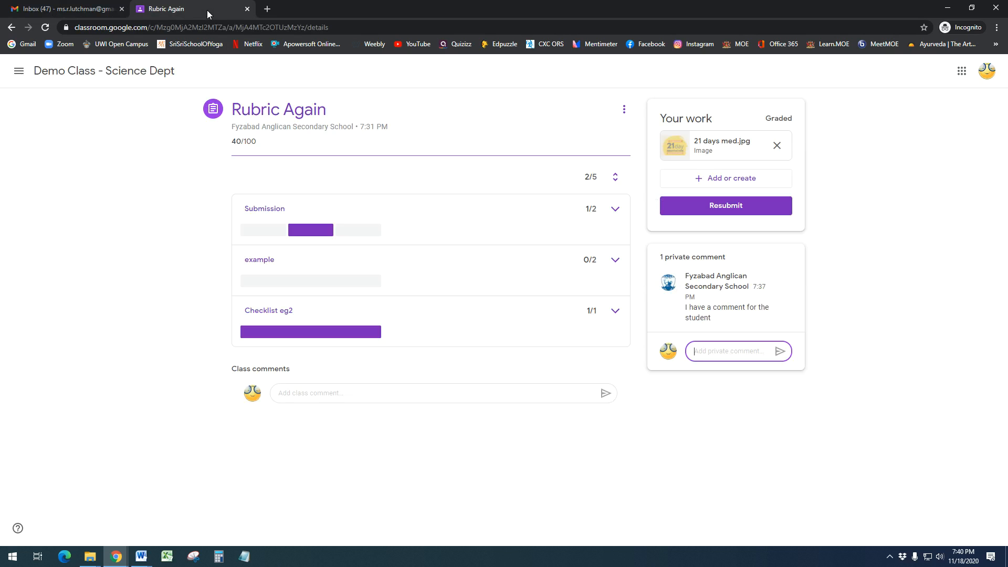
Open the returned Quick Reuse of Rubric assignment from the student's classwork and view the attached Google Doc with the teacher's comment
click(77, 71)
click(494, 71)
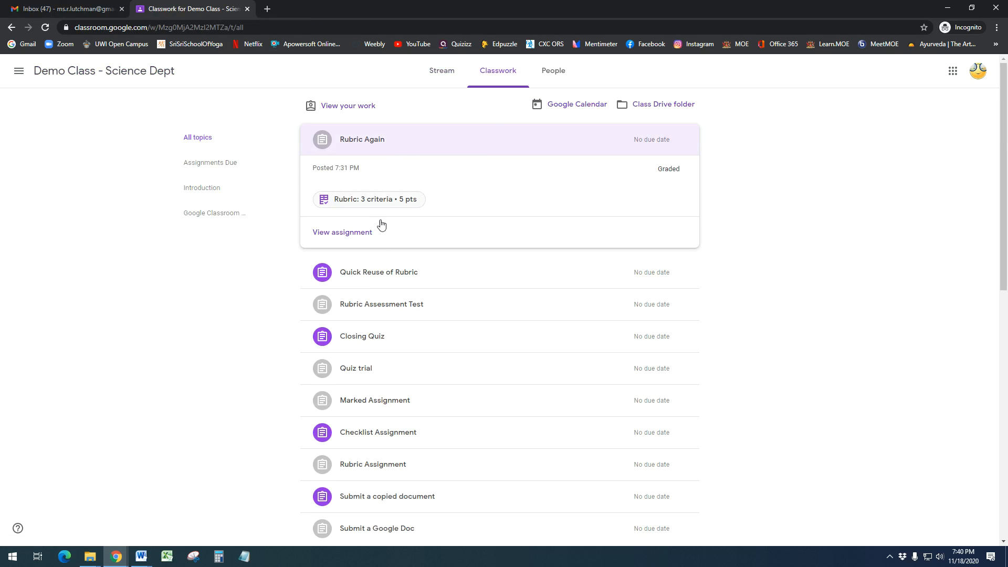
click(386, 272)
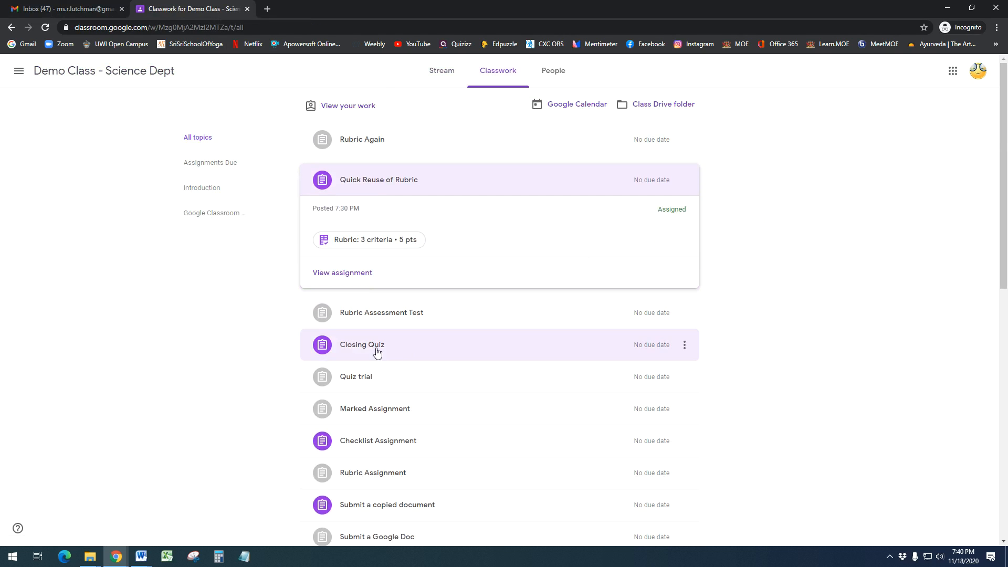
click(351, 273)
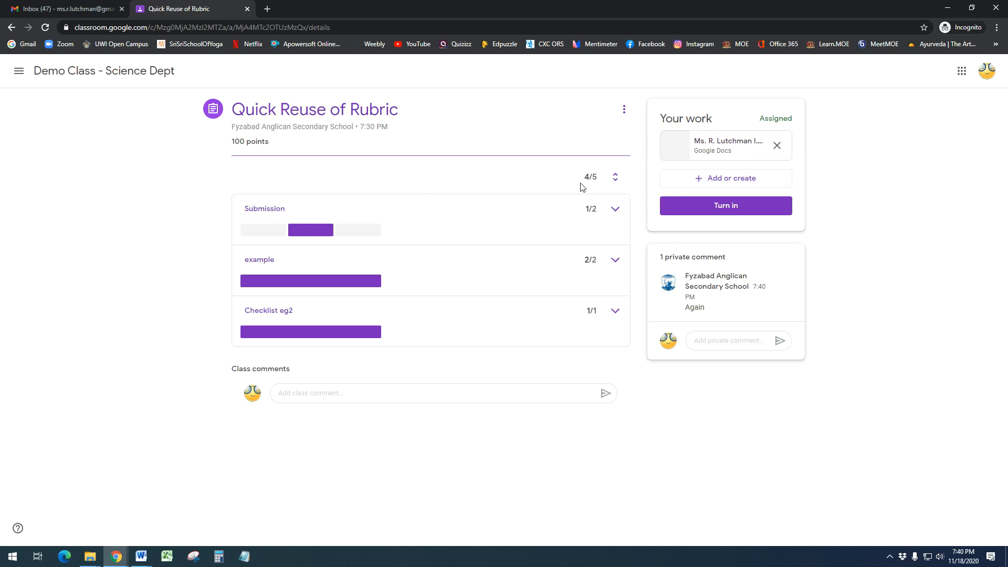
click(708, 144)
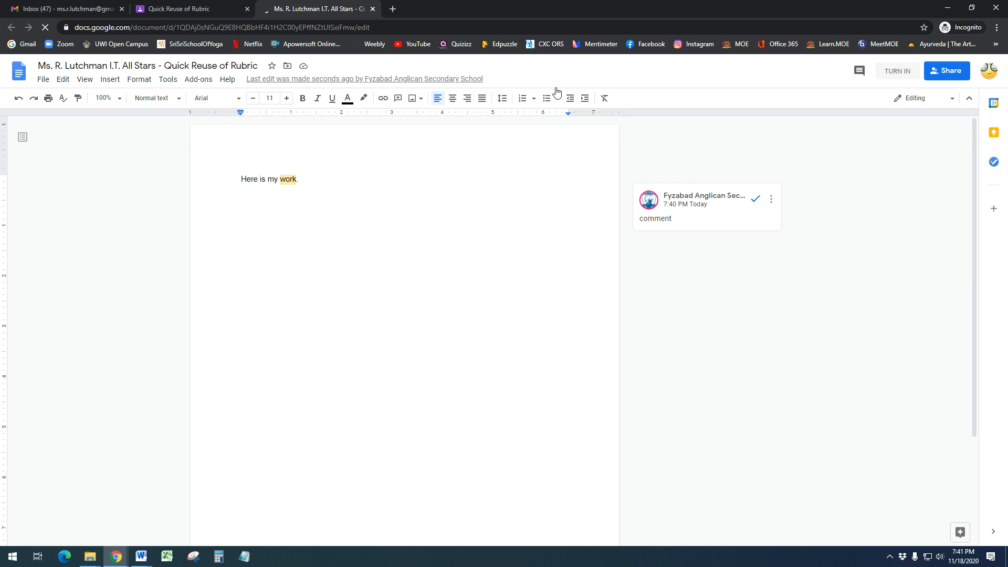
Close the student's document, show the Teacher View title page in Word, and switch to the teacher's Classroom browser window
click(373, 10)
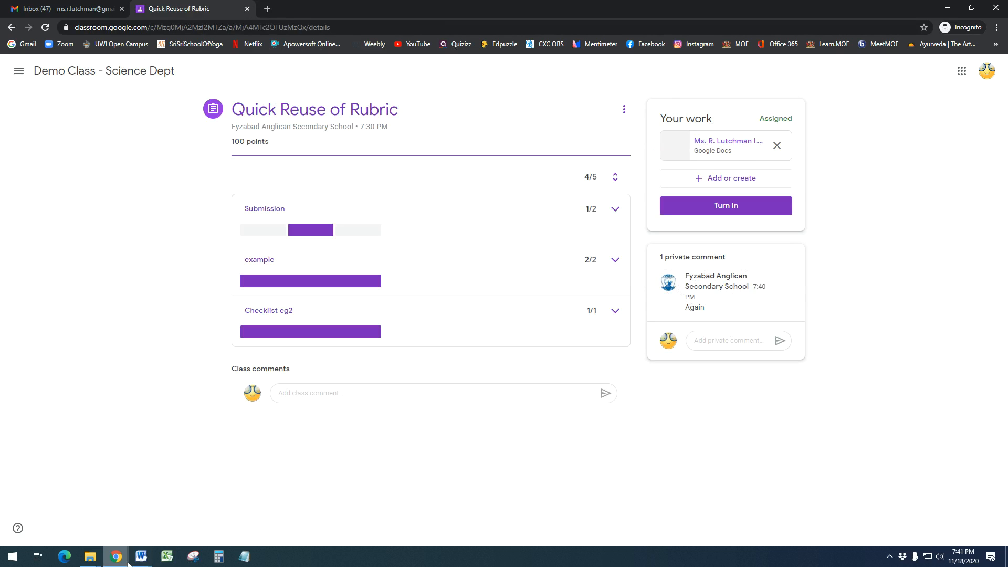
mouse_move(141, 558)
click(284, 510)
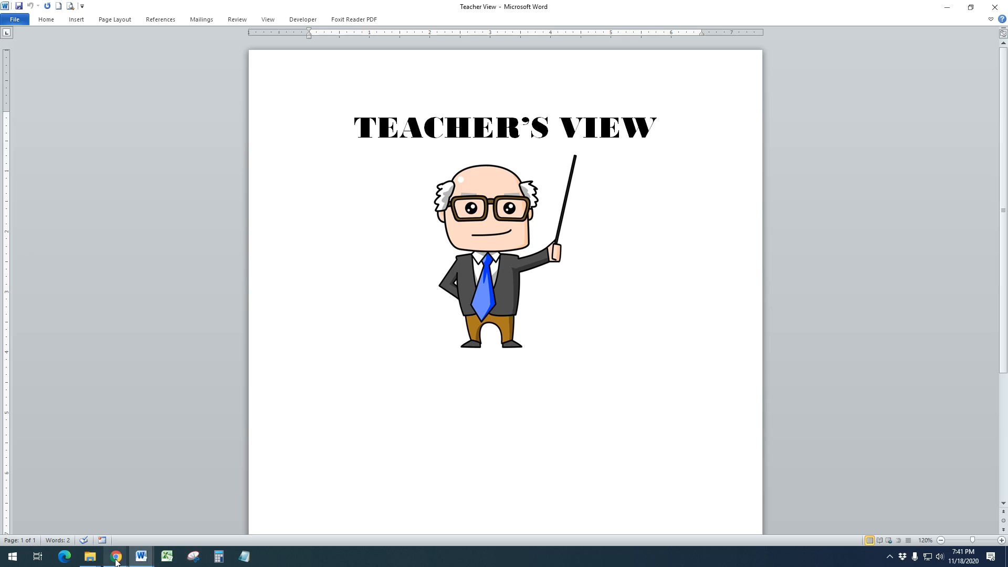
click(58, 517)
Find Rubric Assessment Test in the class's classwork and open the student's turned-in Google Quiz.docx
click(144, 74)
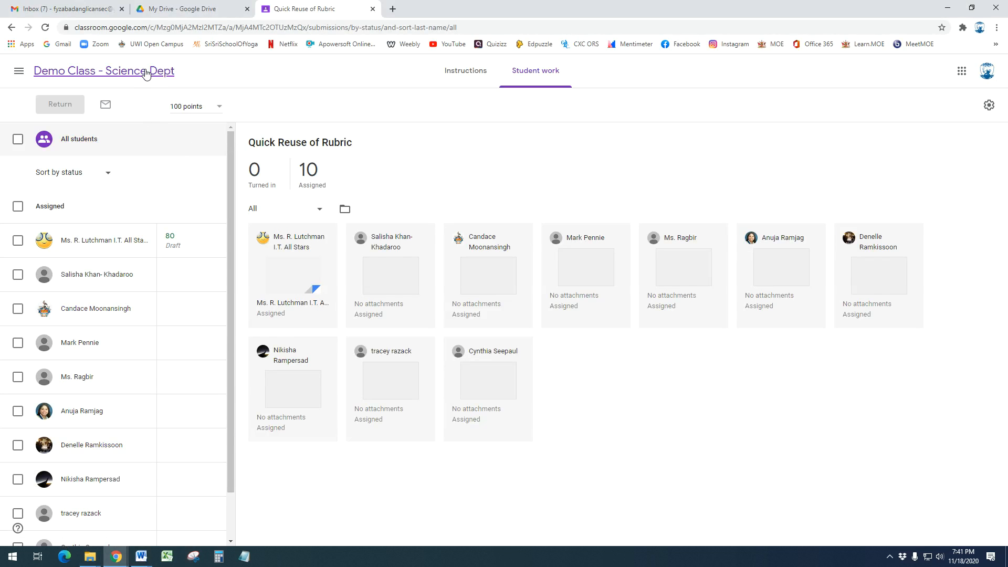
click(473, 70)
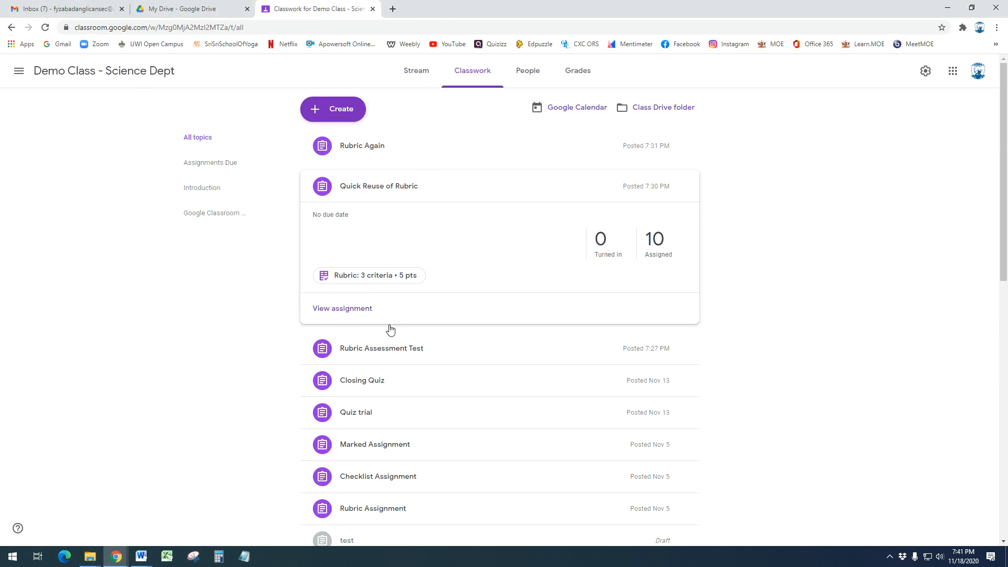
click(382, 348)
click(367, 343)
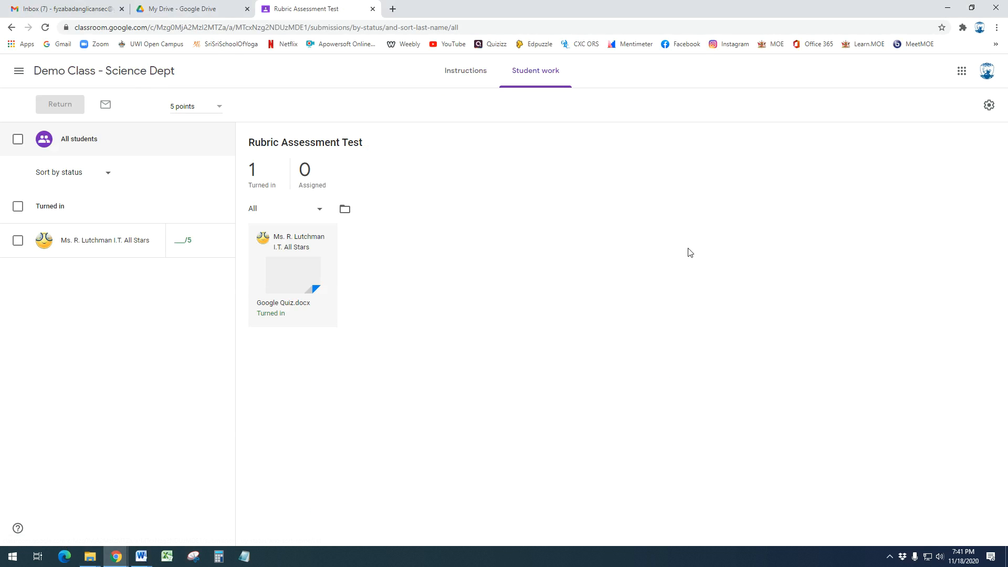
click(280, 283)
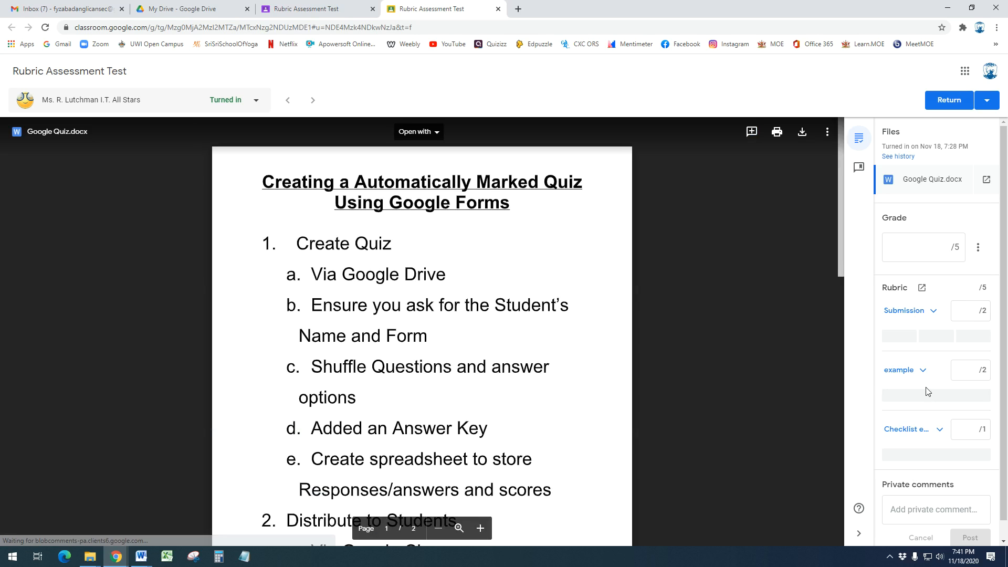
Score the submission's rubric with 0 of 2 for Submission, 2 of 2 for example and 1 of 1 for the checklist criterion
click(969, 315)
click(939, 397)
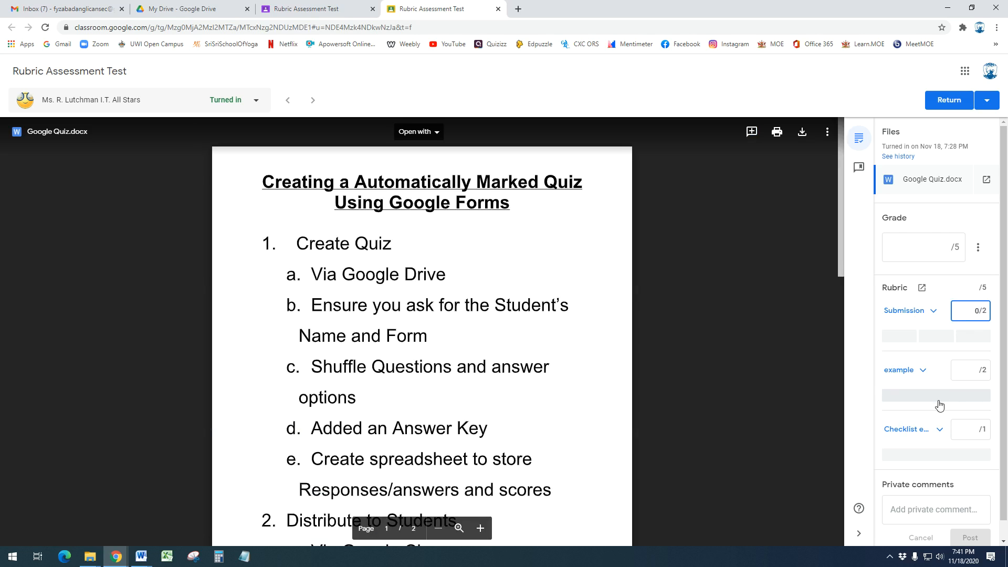
click(928, 455)
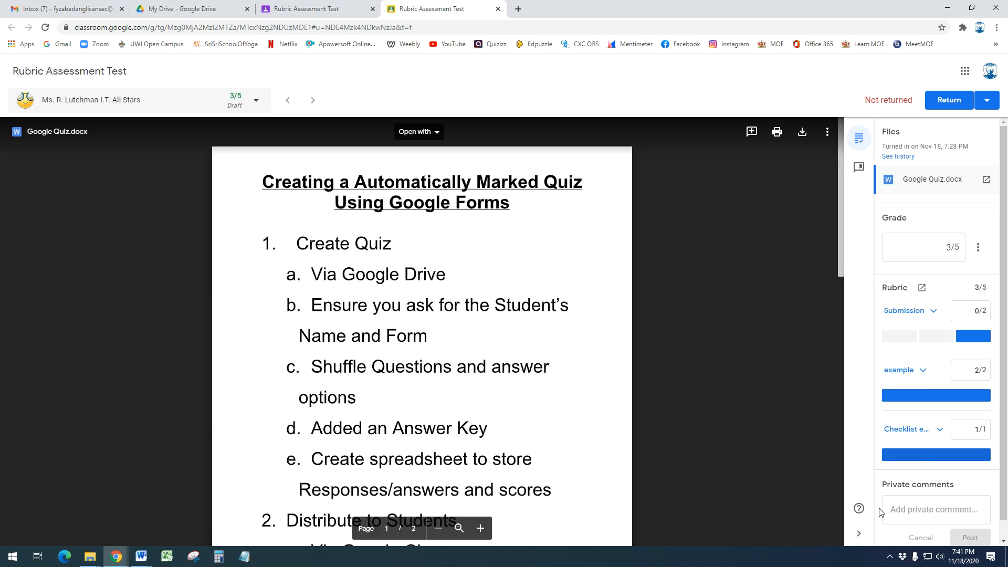
Post the private comment "again" on the student's Rubric Assessment Test submission
click(914, 510)
text(again)
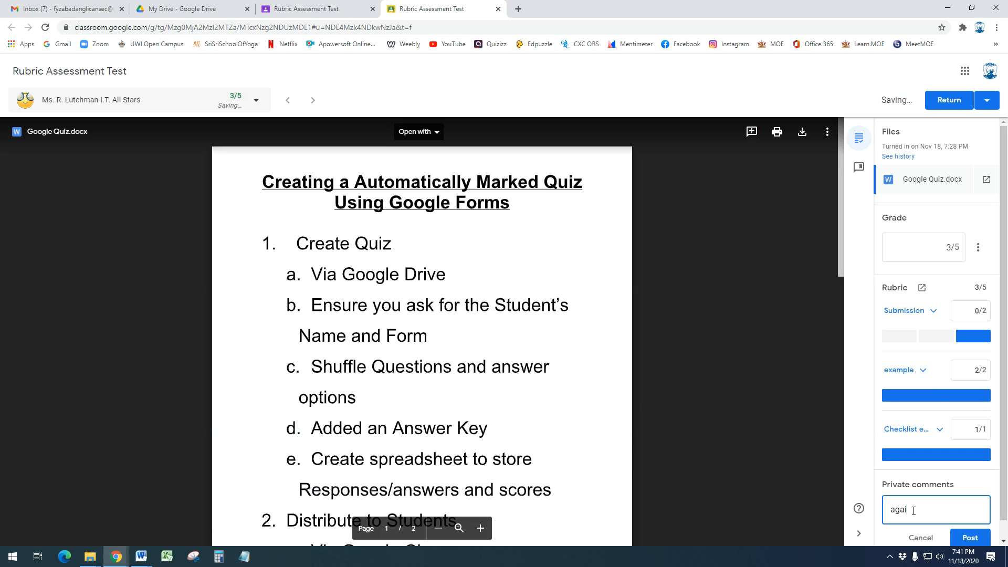
click(971, 537)
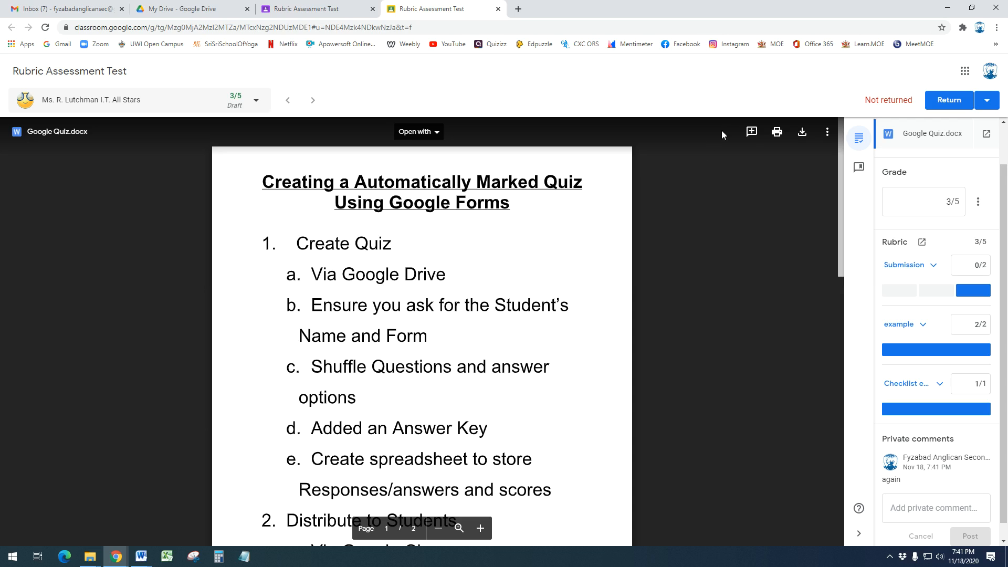
Attach the comment "comment" to the words "the Student's" in item b of Google Quiz.docx
click(752, 132)
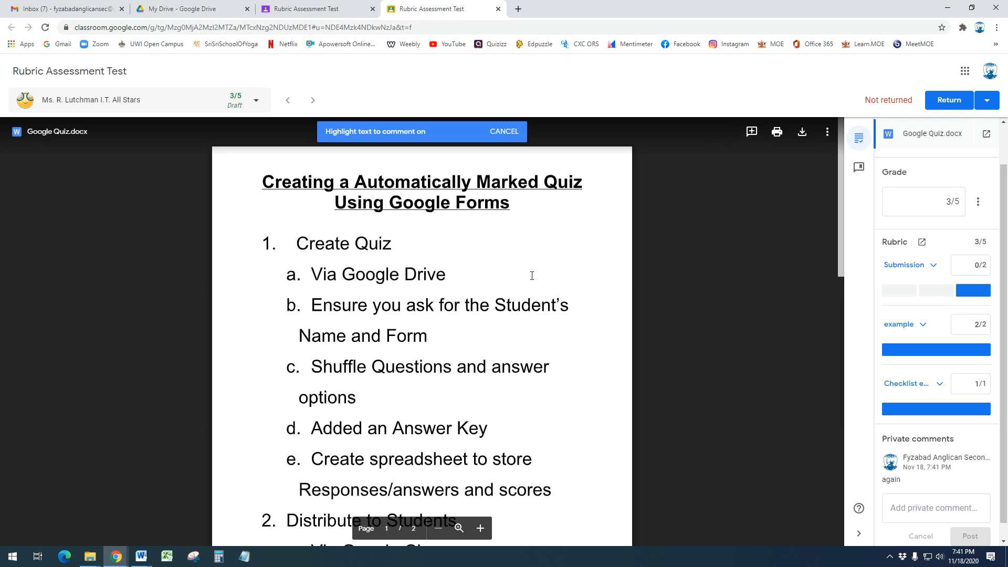
drag(465, 307, 567, 321)
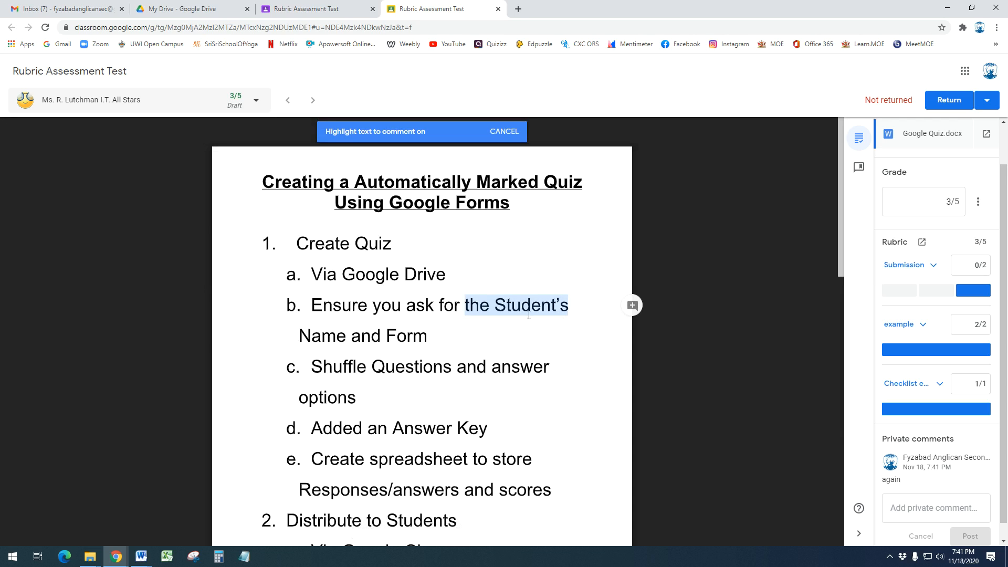
drag(390, 204, 513, 222)
drag(465, 306, 568, 310)
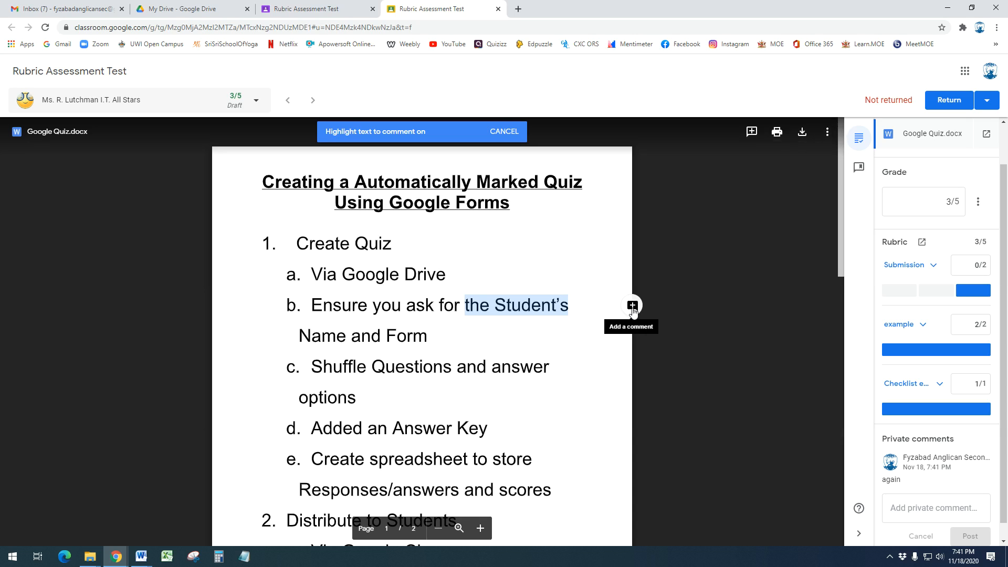
click(632, 307)
text(comment)
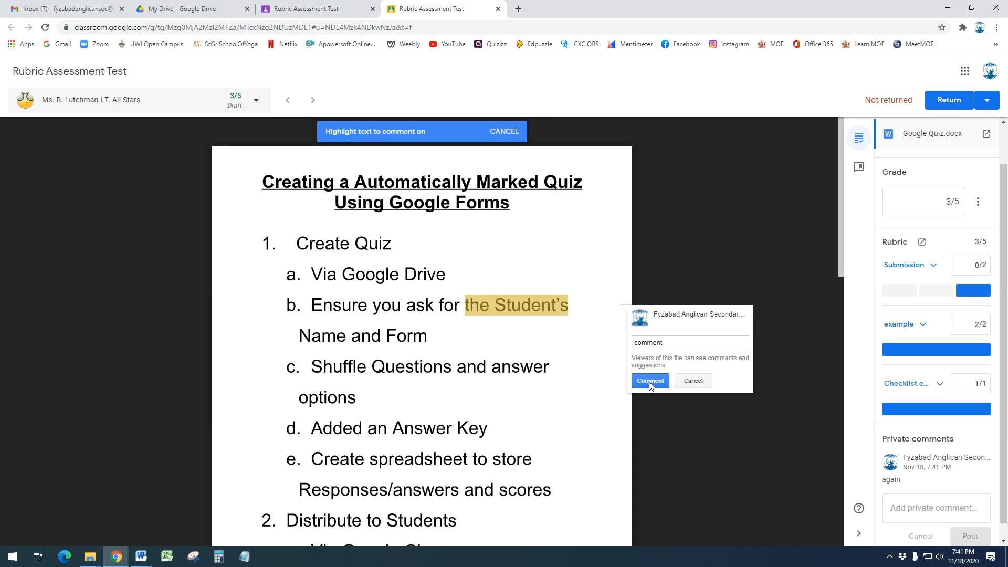
click(650, 381)
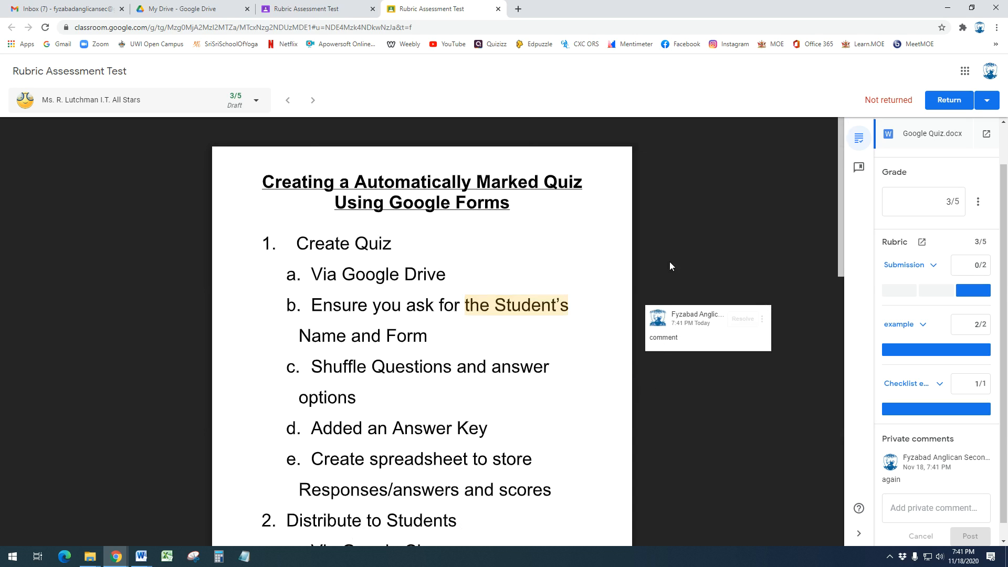
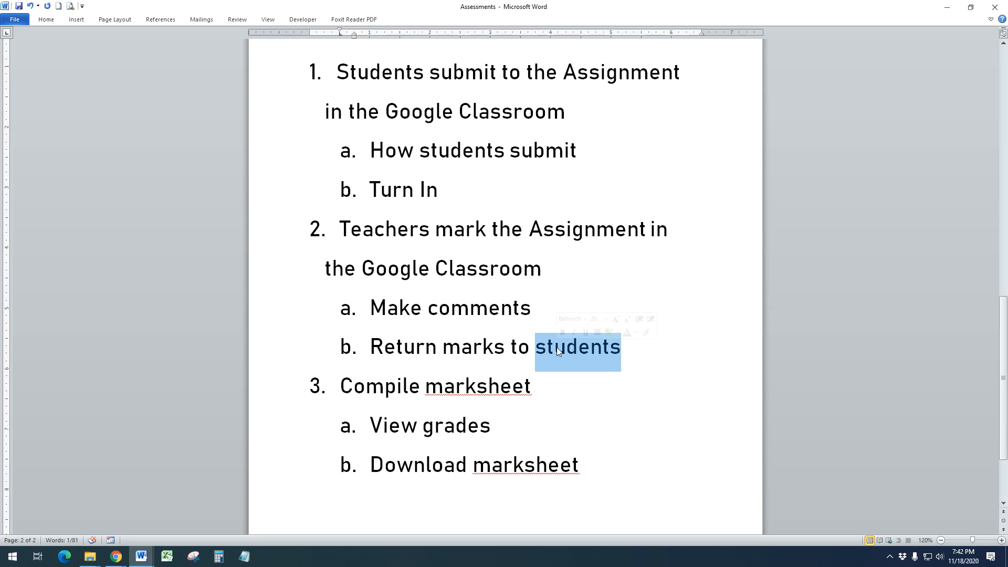
Review the Compile marksheet, View grades and Download marksheet items in the Assessments outline, highlighting each one
click(583, 405)
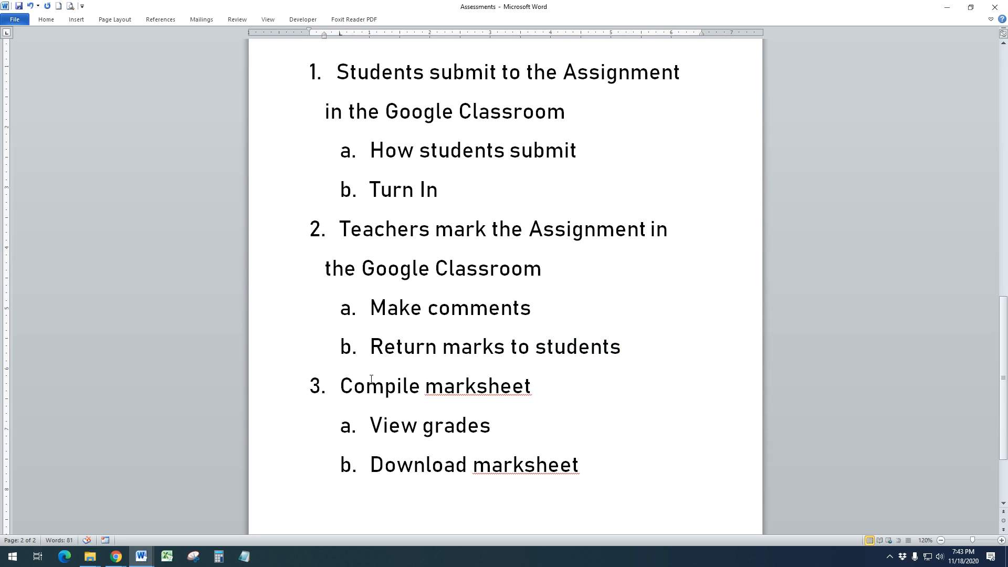
drag(339, 387, 468, 389)
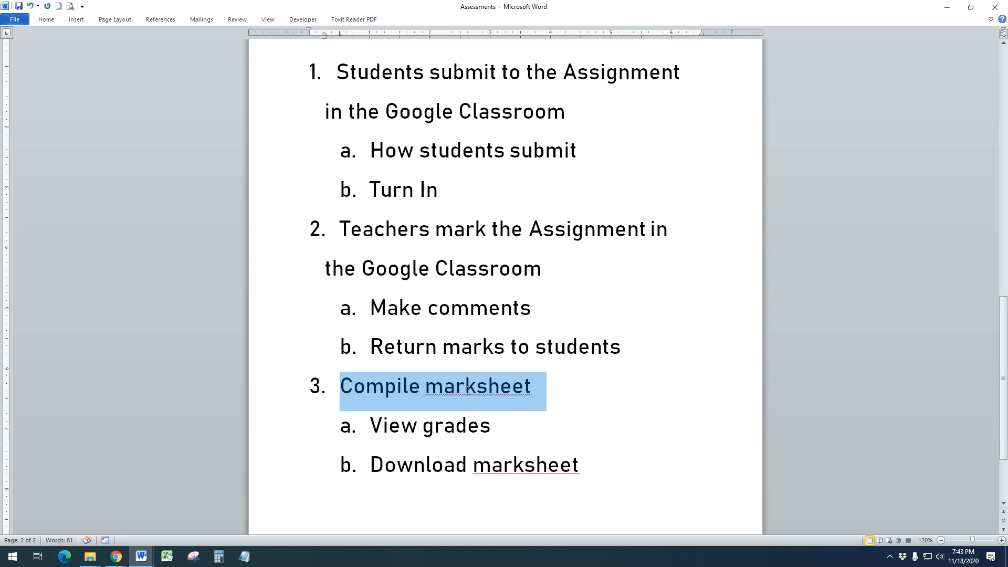
click(595, 402)
scroll(592, 394, up, 2)
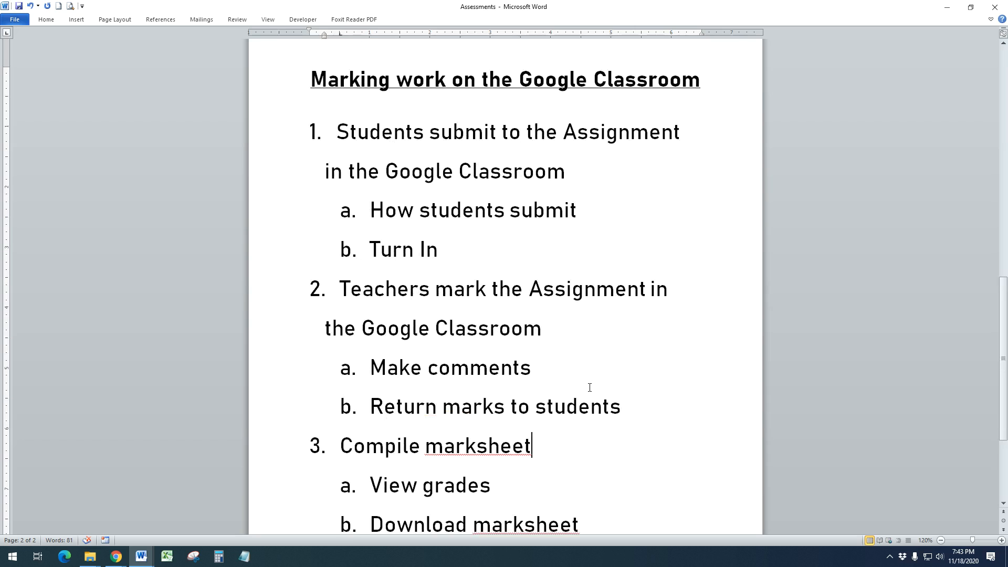
scroll(590, 388, down, 1)
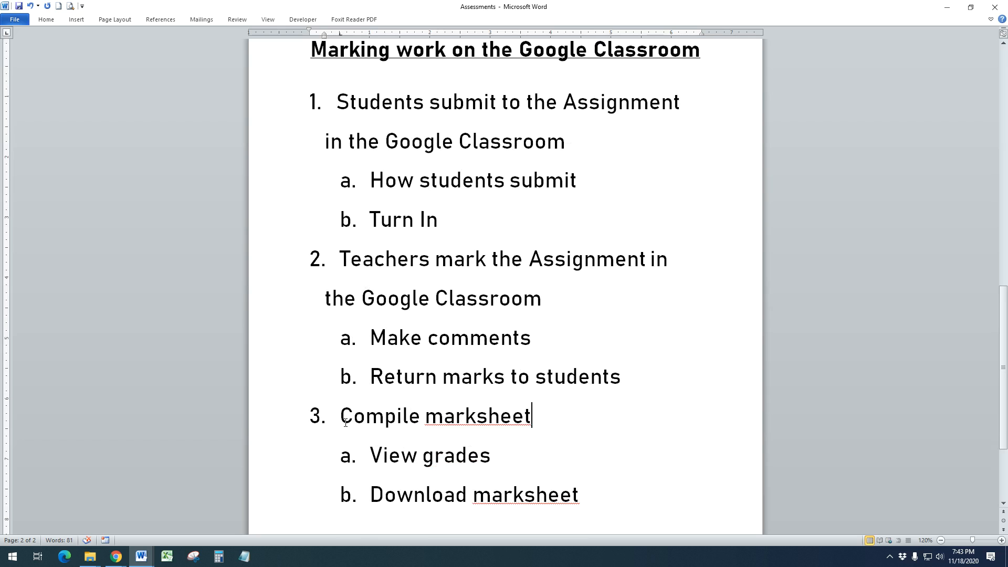
drag(346, 422, 474, 425)
drag(371, 456, 475, 460)
drag(371, 496, 589, 496)
click(639, 442)
Show the Teacher View title page, switch to the teacher's Classroom window, and open the Demo Class - Science Dept gradebook
mouse_move(141, 557)
click(285, 512)
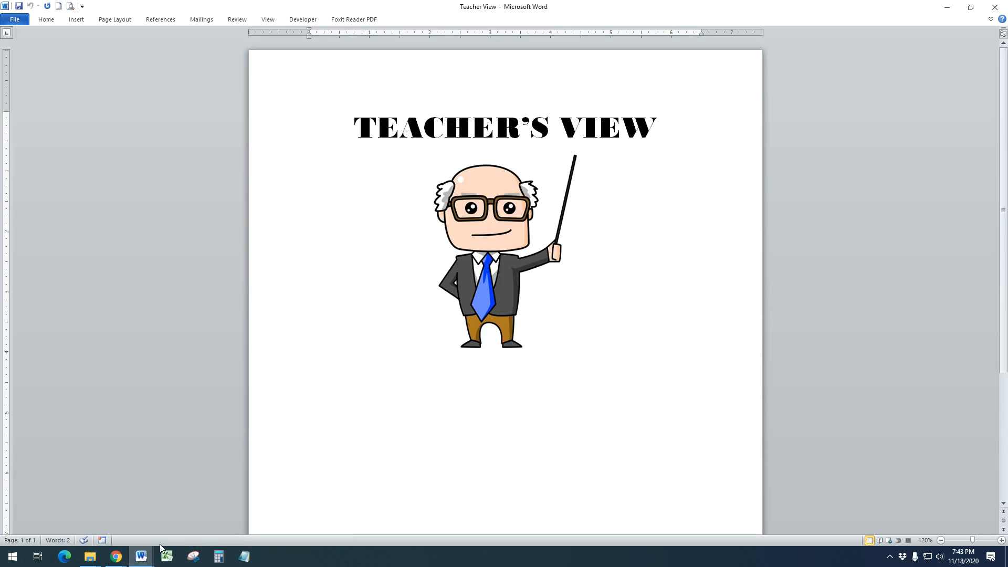
click(58, 517)
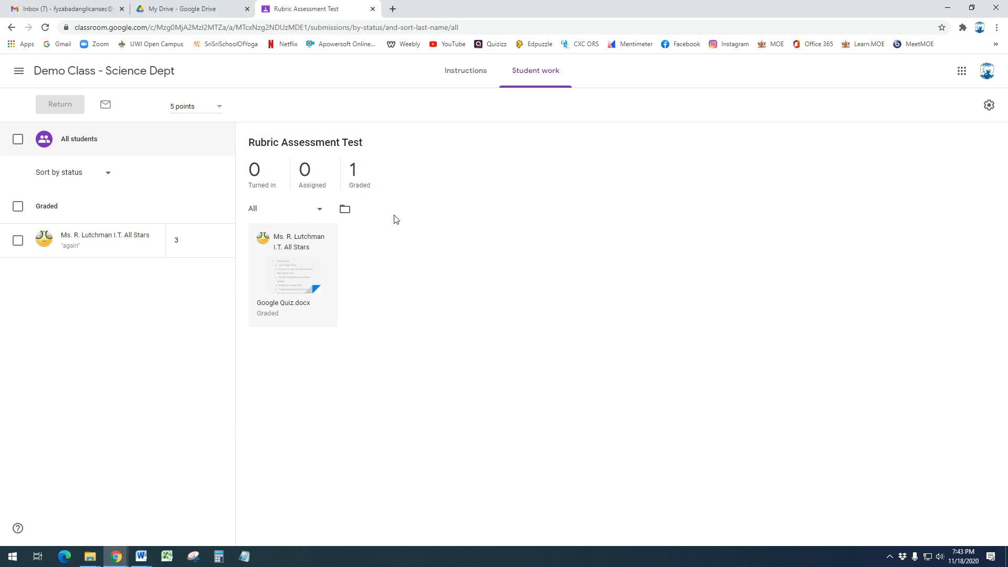
click(131, 73)
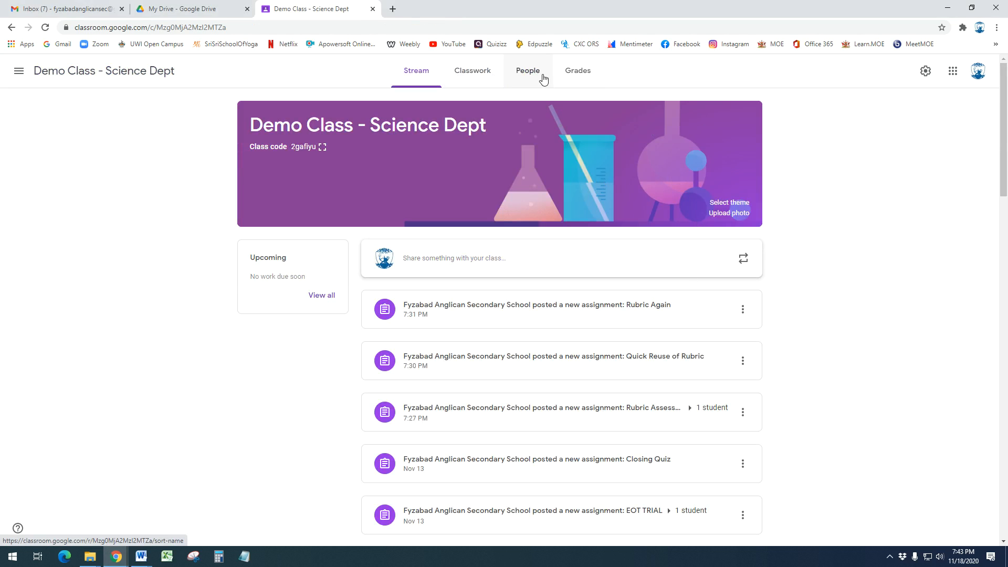
click(581, 73)
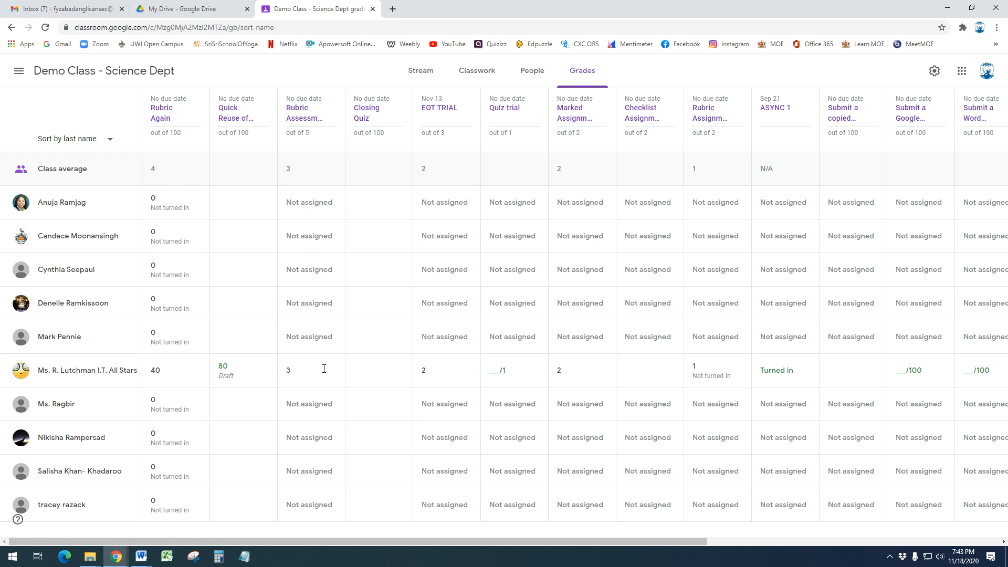
Examine the available options for the student's draft Quick Reuse of Rubric grade and for the Rubric Again assignment column
click(266, 372)
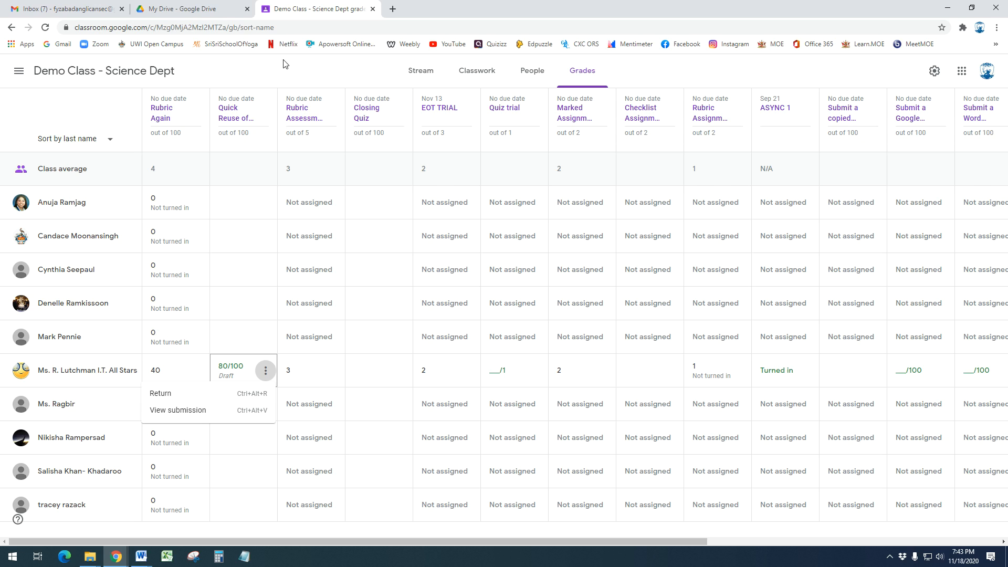
click(350, 67)
click(197, 105)
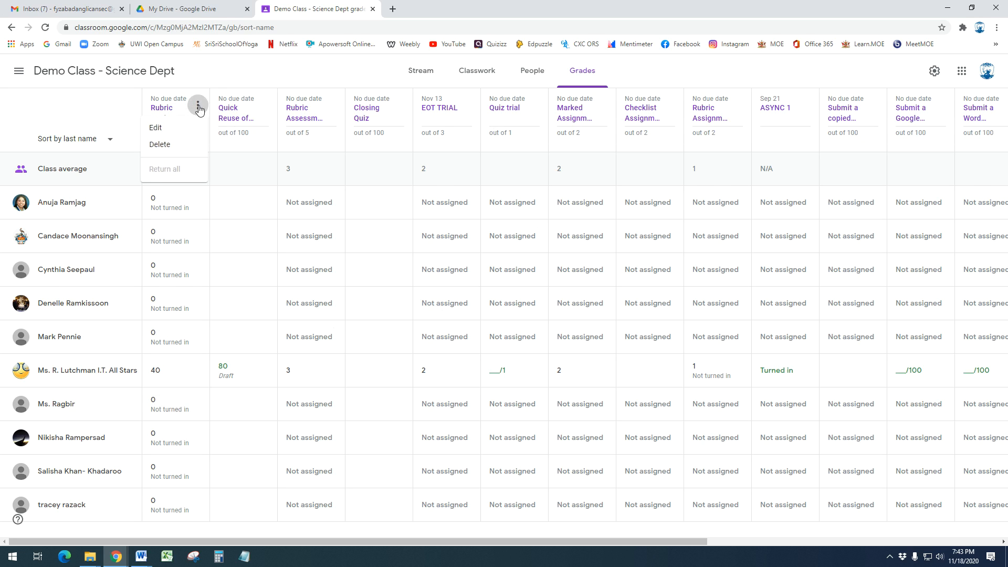
click(229, 78)
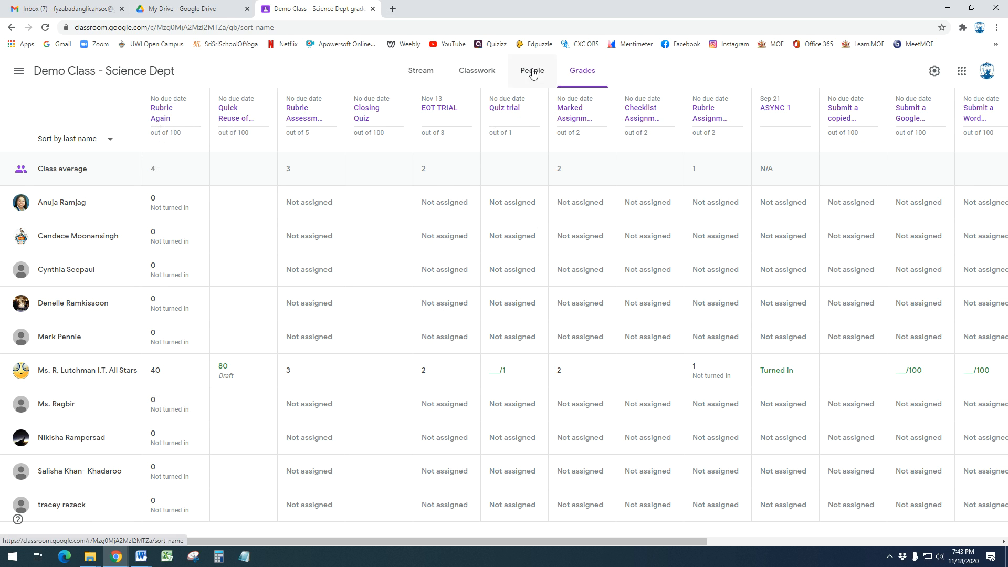
View the Rubric Again student work from the classwork, go back to the class, and reopen that assignment's student work
click(488, 70)
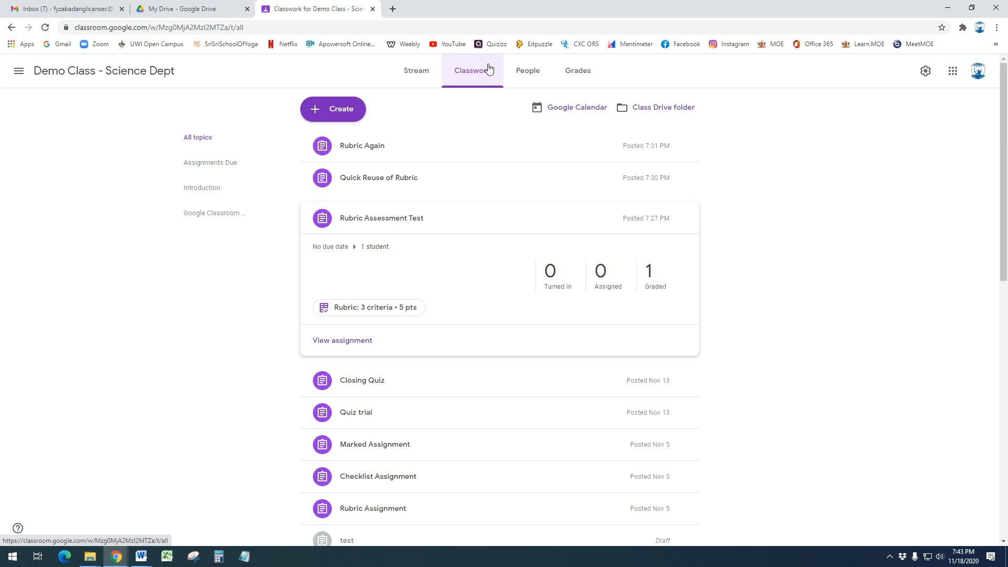
click(678, 148)
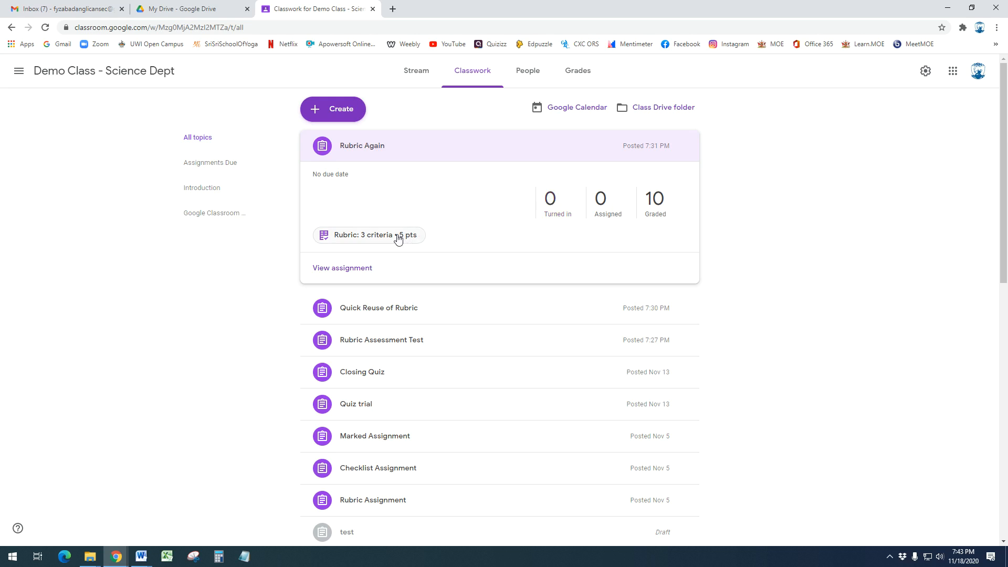
click(350, 269)
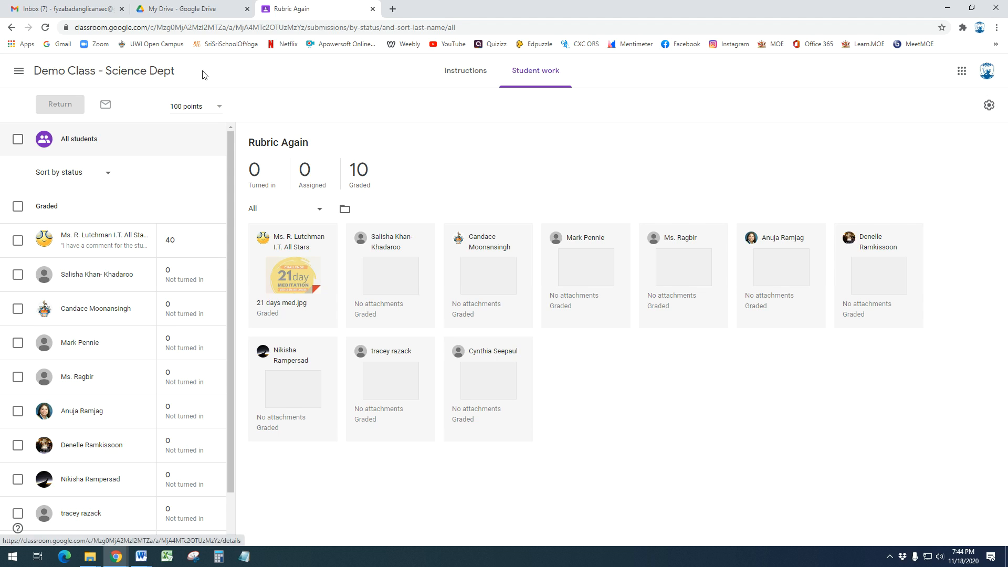
click(169, 82)
click(472, 81)
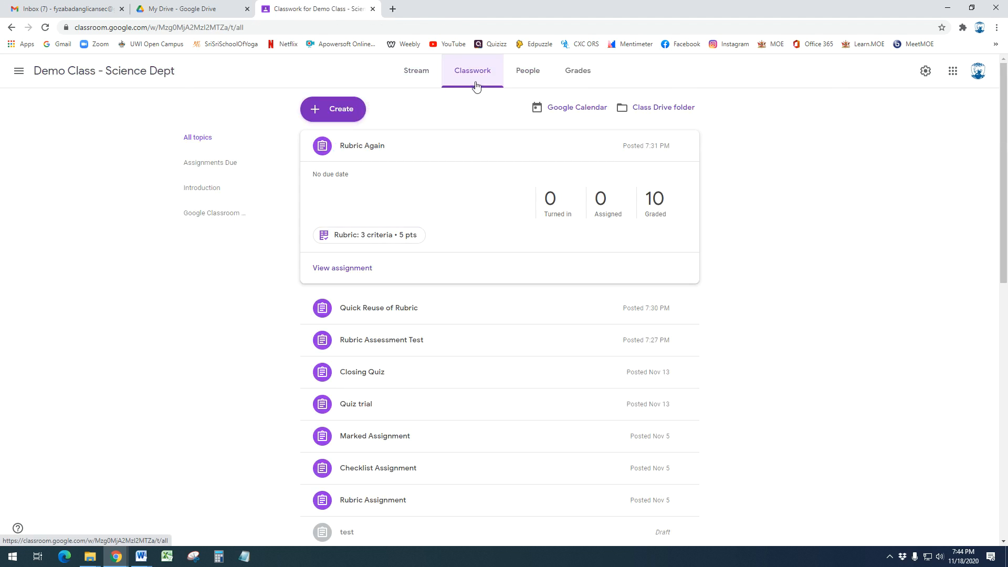
click(349, 270)
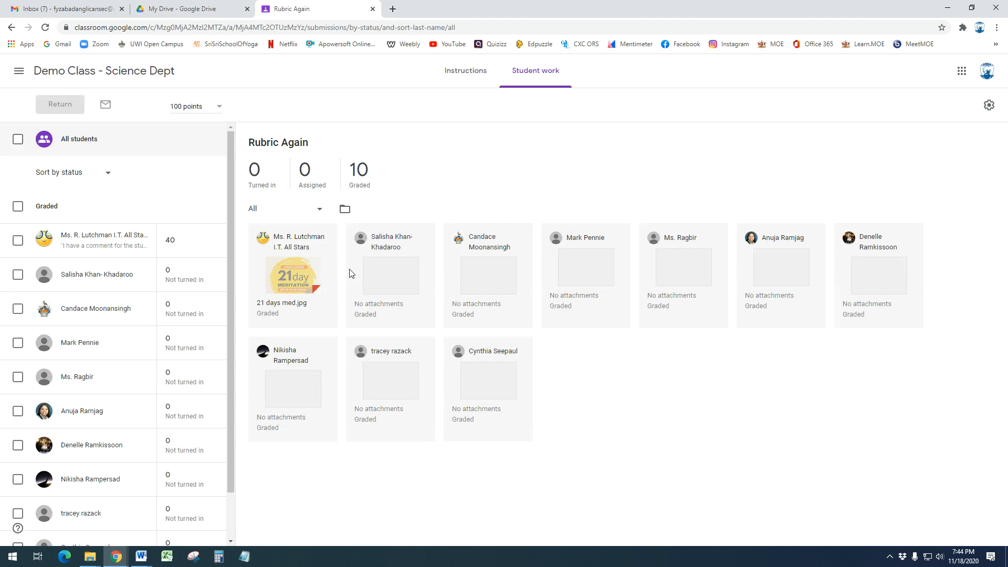
Download all class grades as a CSV file and open the downloaded marksheet in Excel
click(991, 108)
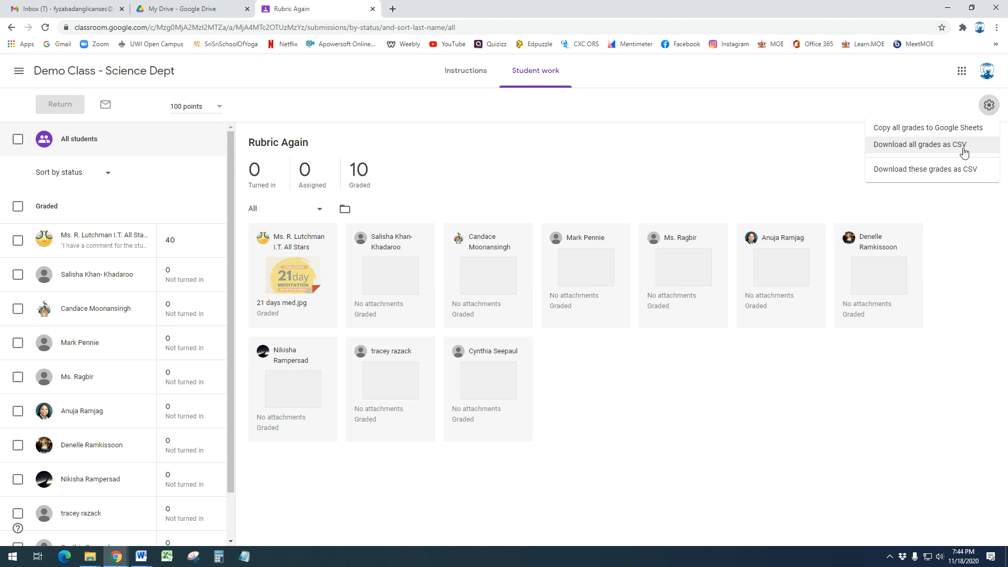
click(928, 148)
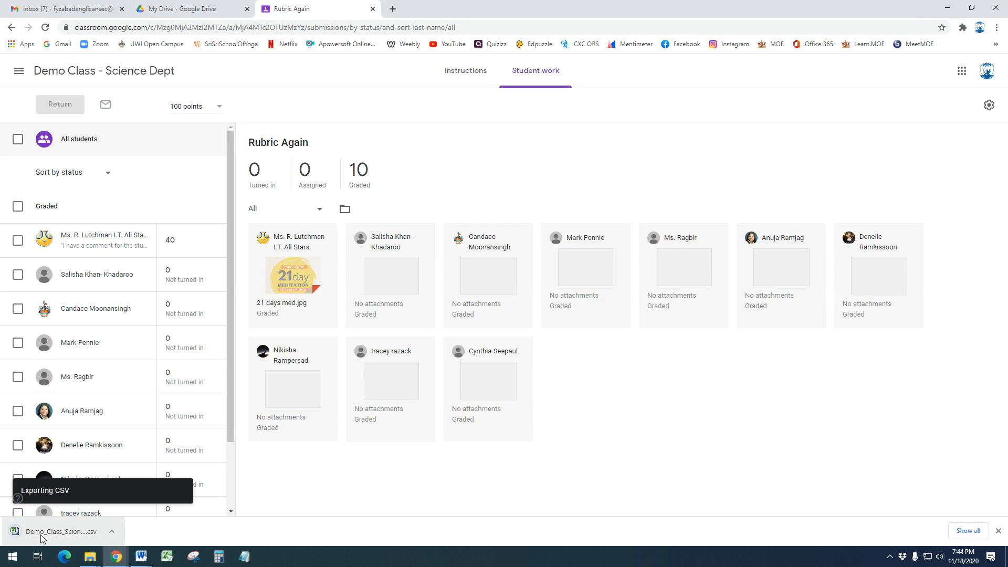
click(42, 536)
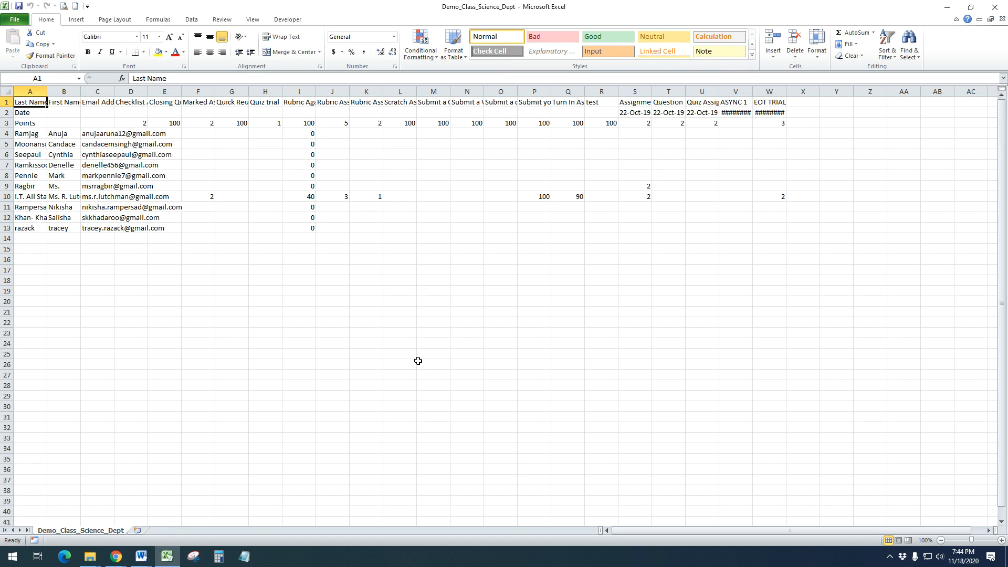
Autofit the Last Name, First Name and Email Address columns to their contents
click(418, 361)
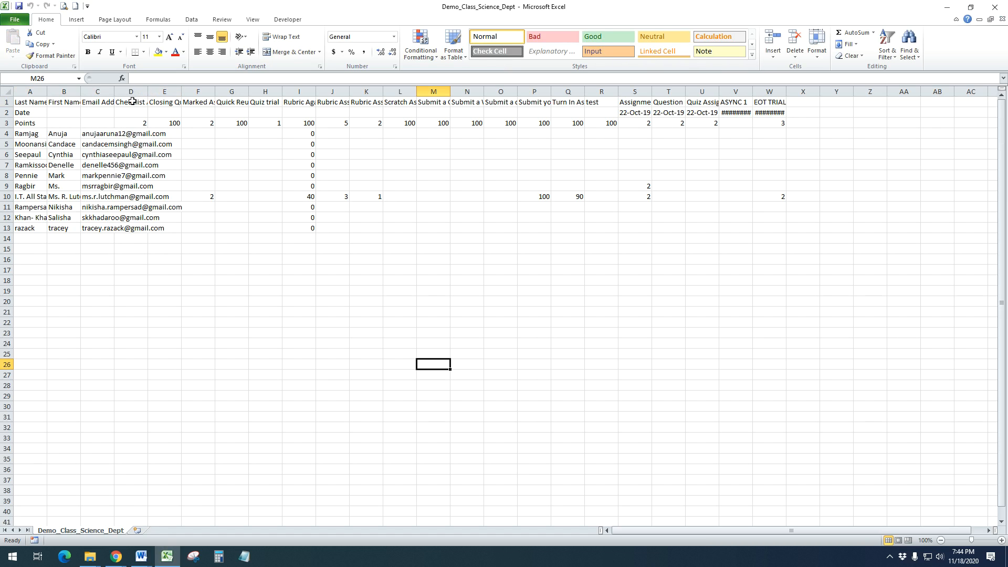
double_click(46, 92)
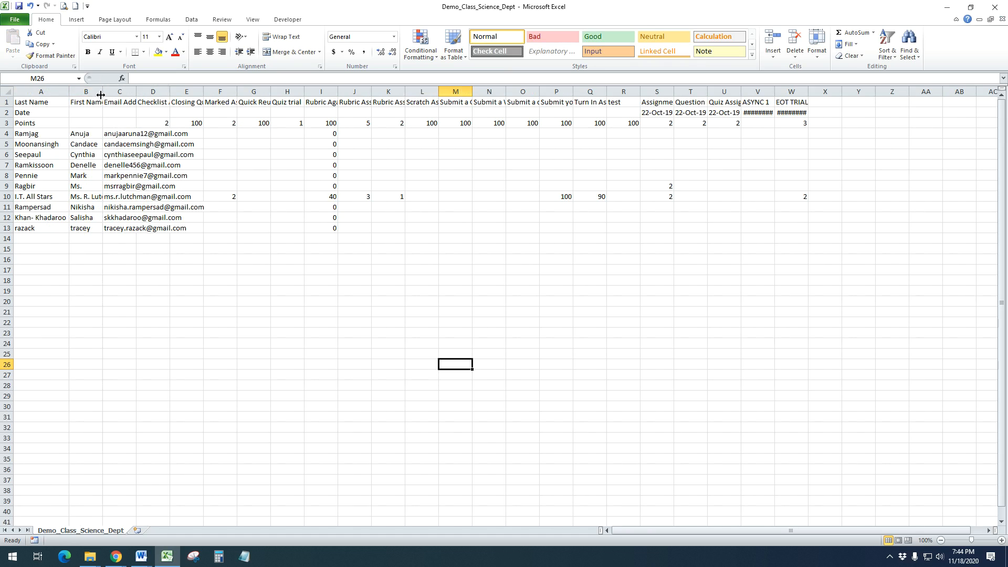
double_click(100, 93)
double_click(159, 92)
click(314, 321)
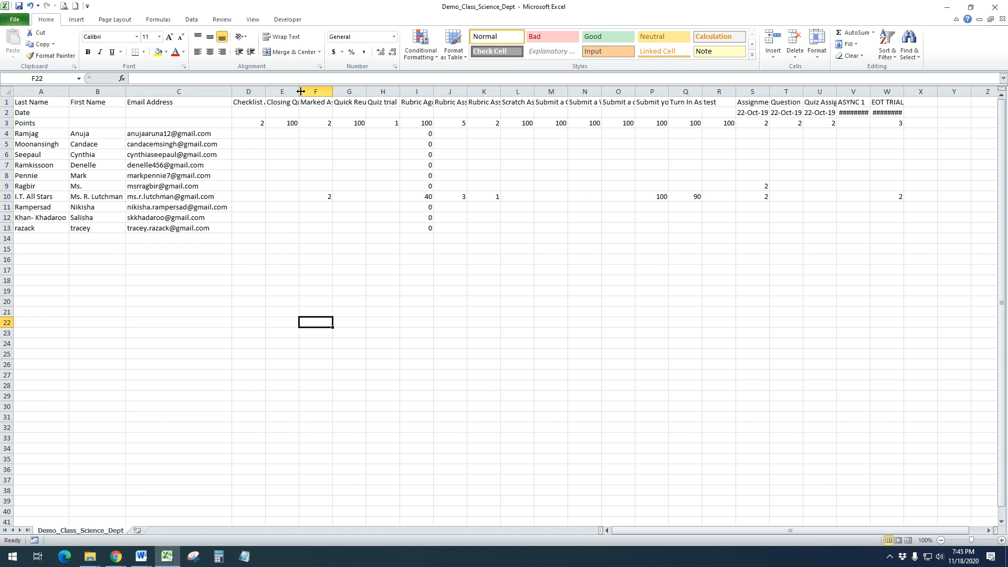
Widen the Closing Quiz, Marked Assignment and Rubric Again columns to show their full headings
drag(299, 91, 310, 92)
double_click(342, 92)
drag(260, 124, 469, 125)
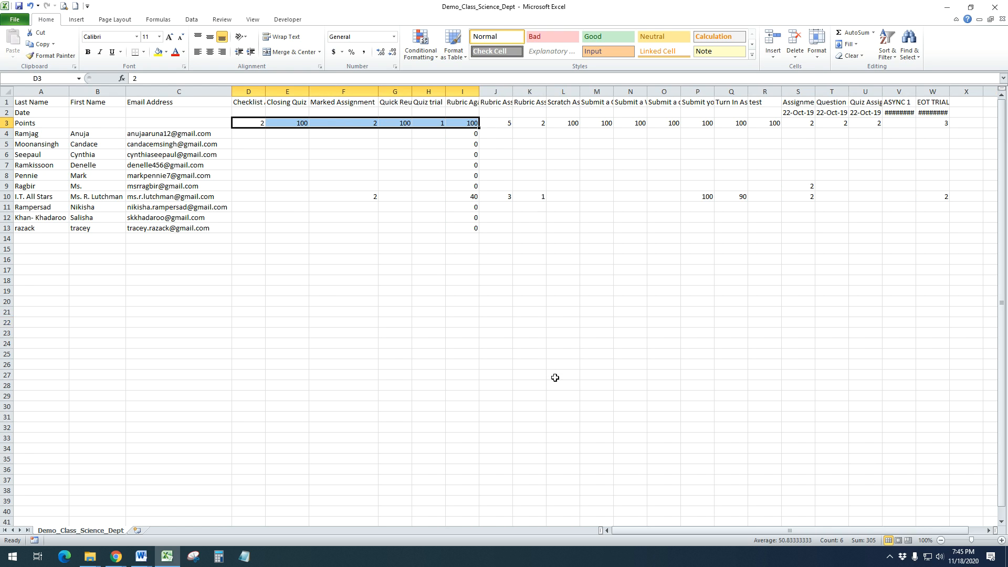
double_click(477, 91)
Review the students' Rubric Again marks and the date recorded for the Assignment Example 2 column
drag(476, 135, 476, 230)
drag(506, 344, 540, 344)
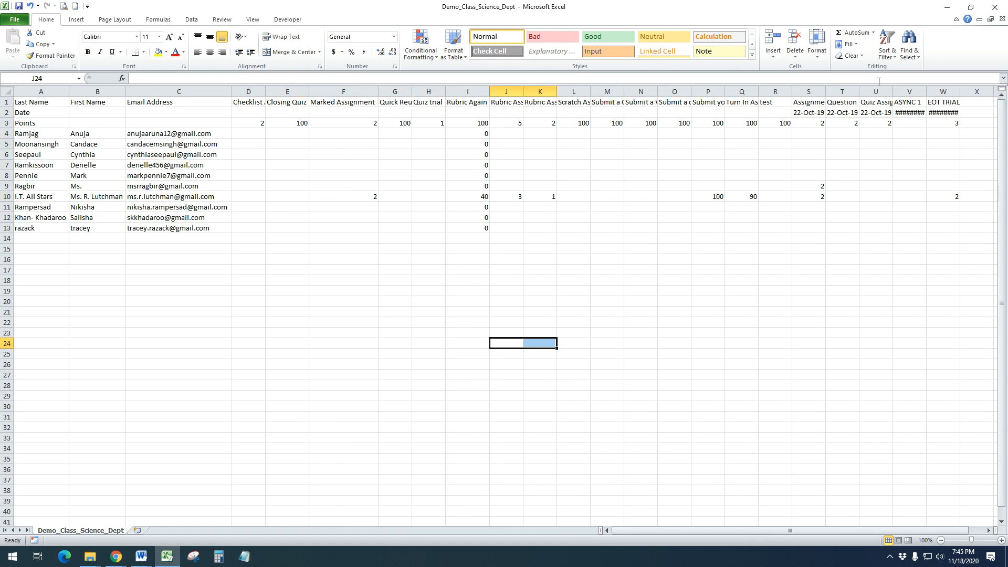
click(805, 108)
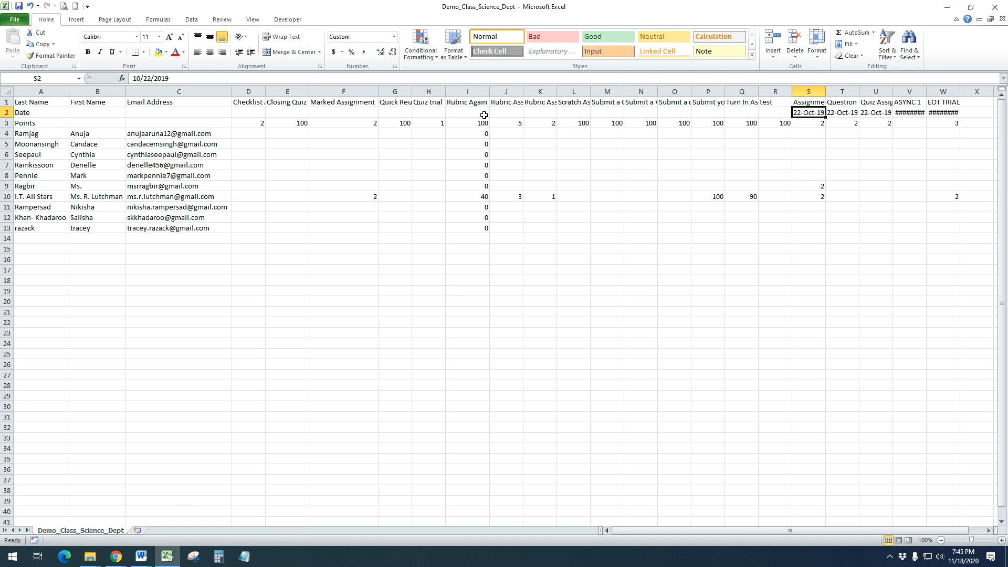
drag(580, 322, 576, 312)
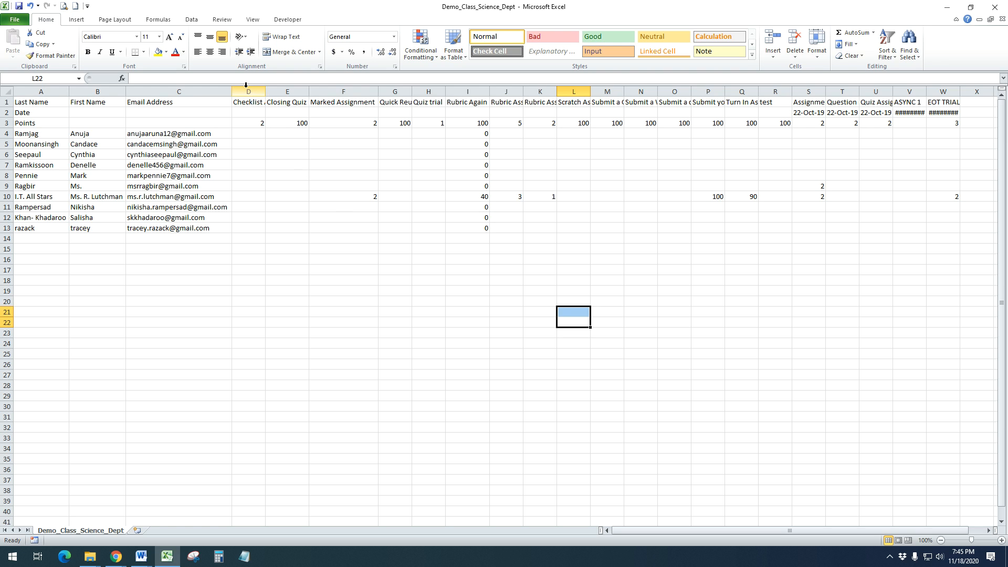
Delete the Checklist Assignment, Closing Quiz and Marked Assignment columns from the marksheet
drag(248, 87, 342, 92)
right_click(342, 92)
click(502, 334)
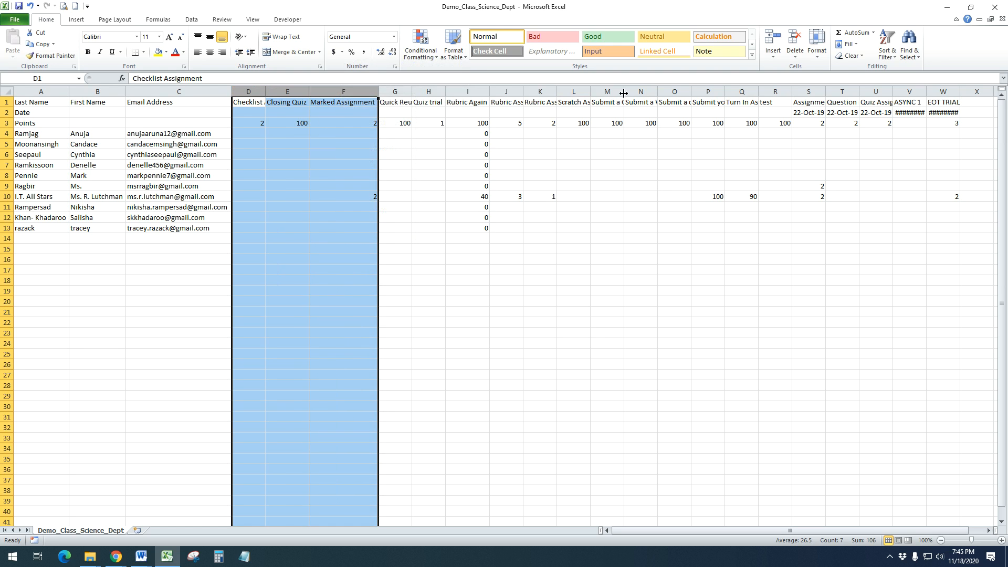
click(577, 374)
drag(355, 89, 259, 92)
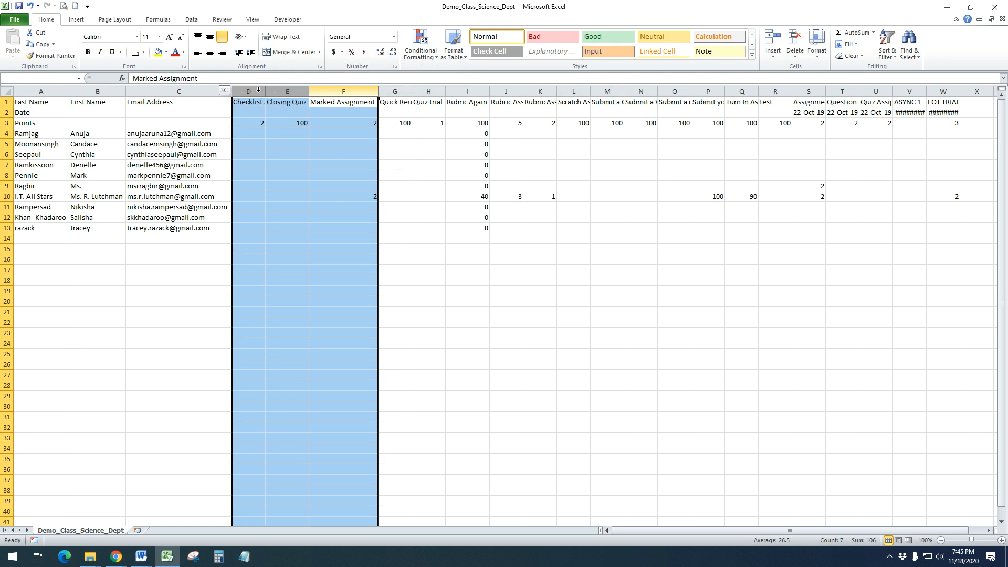
right_click(259, 92)
click(294, 173)
click(499, 333)
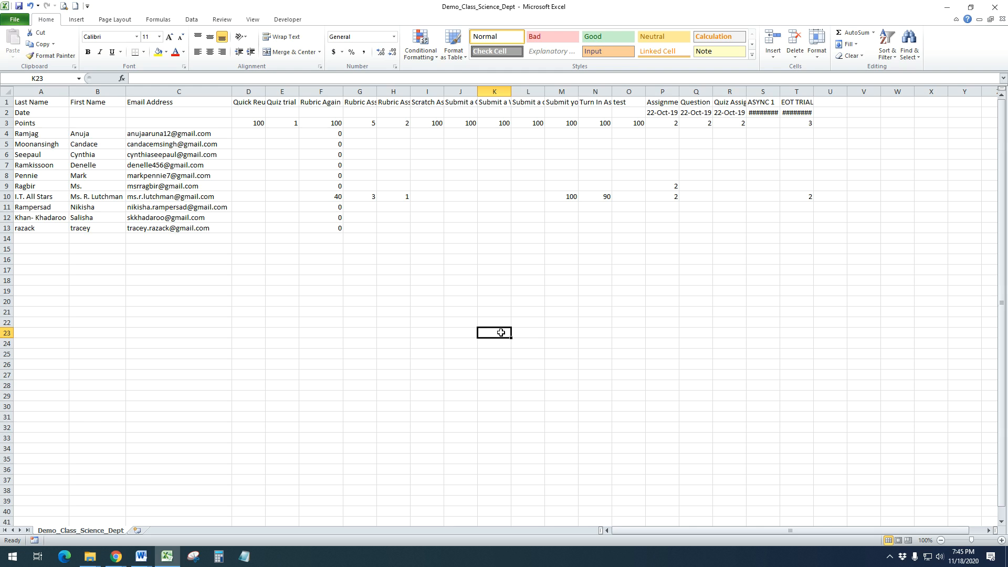
click(569, 414)
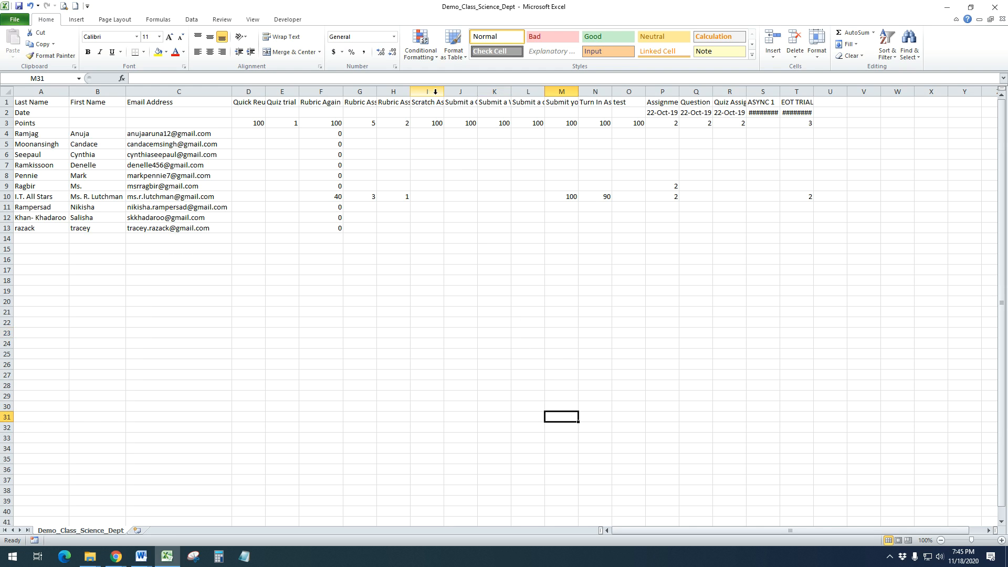
Delete the Scratch Assignment column together with the three "Submit a" columns that follow it
drag(434, 91, 480, 90)
right_click(509, 90)
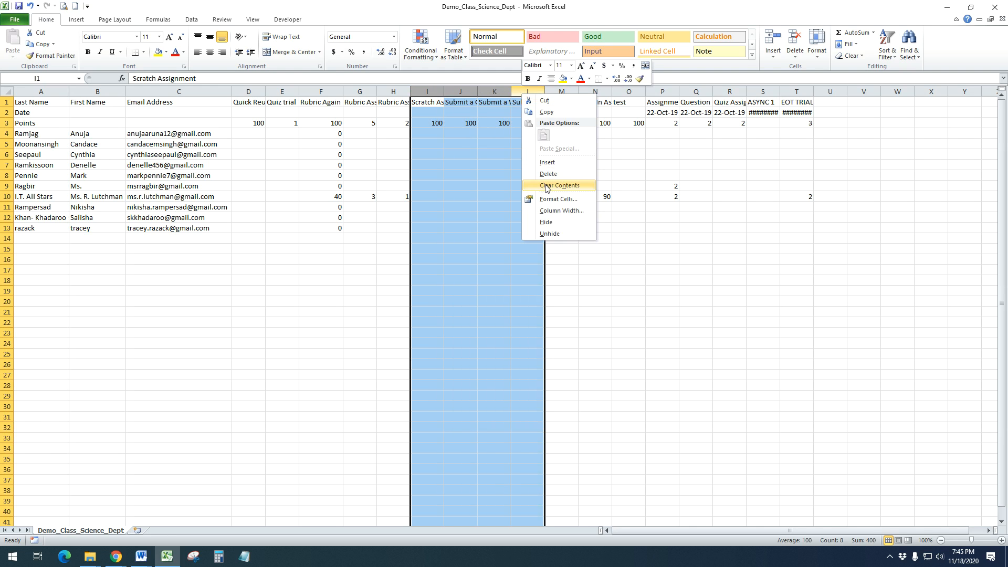
click(543, 172)
click(588, 374)
Delete the five dated columns from Assignment Example 2 through EOT TRIAL
drag(529, 92, 651, 93)
right_click(650, 93)
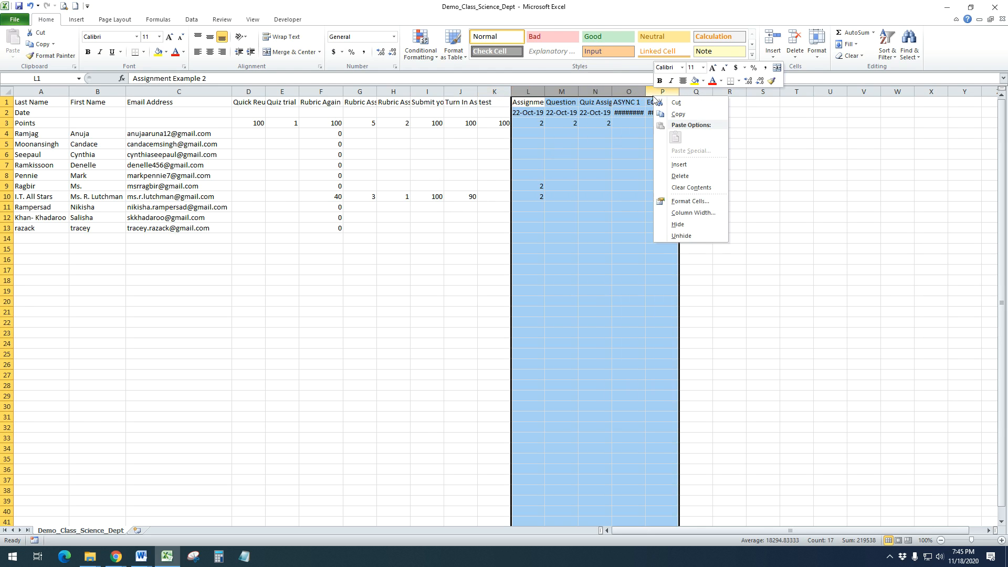
click(673, 181)
click(521, 120)
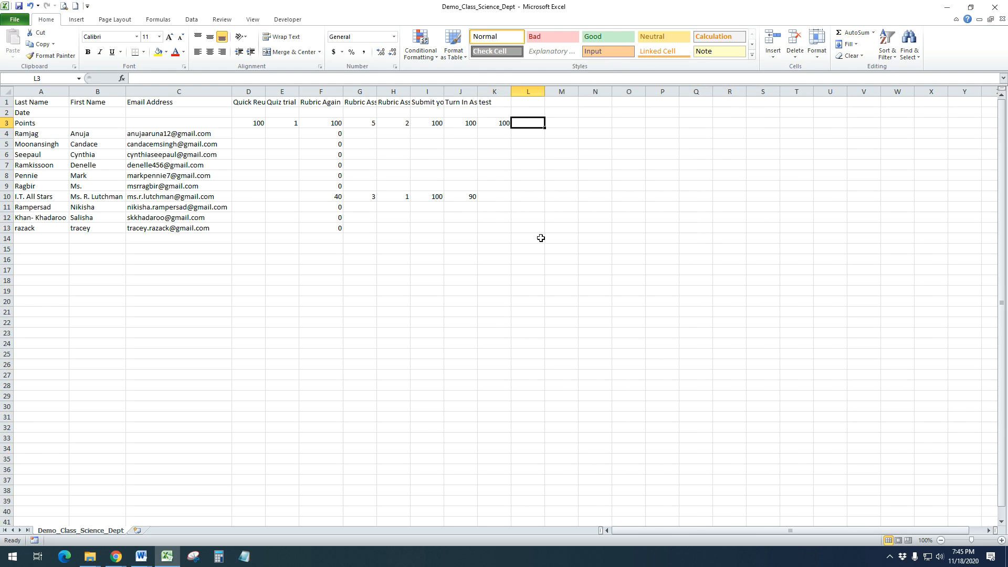
Highlight the remaining points and marks for review, and switch to the Assessments outline in Word
drag(262, 123, 524, 248)
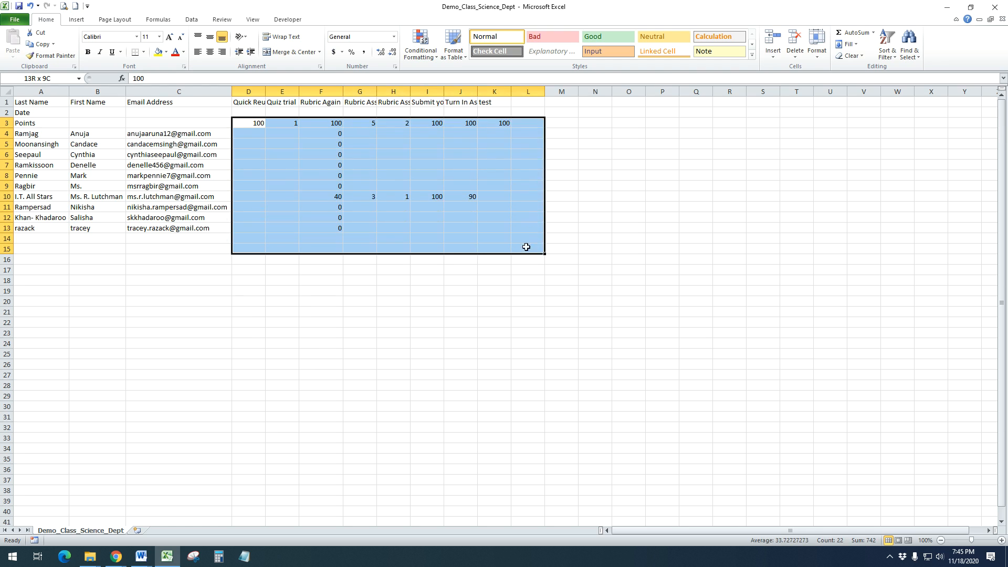
click(702, 347)
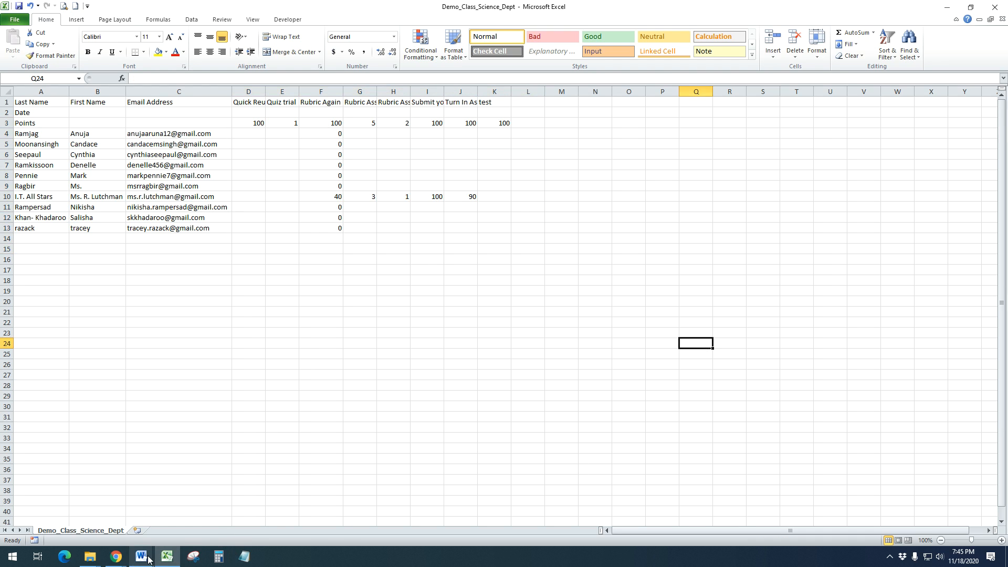
mouse_move(141, 556)
click(58, 515)
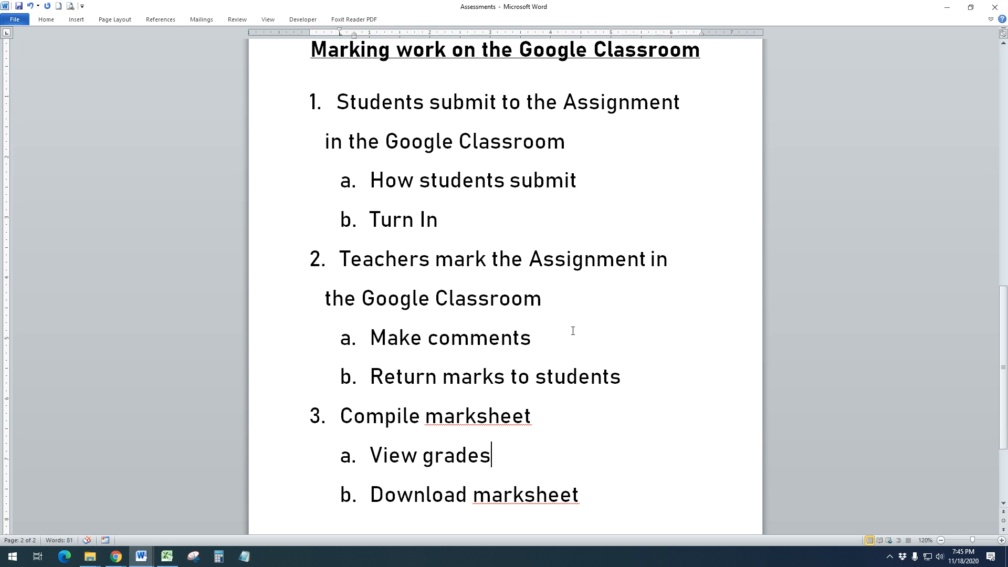